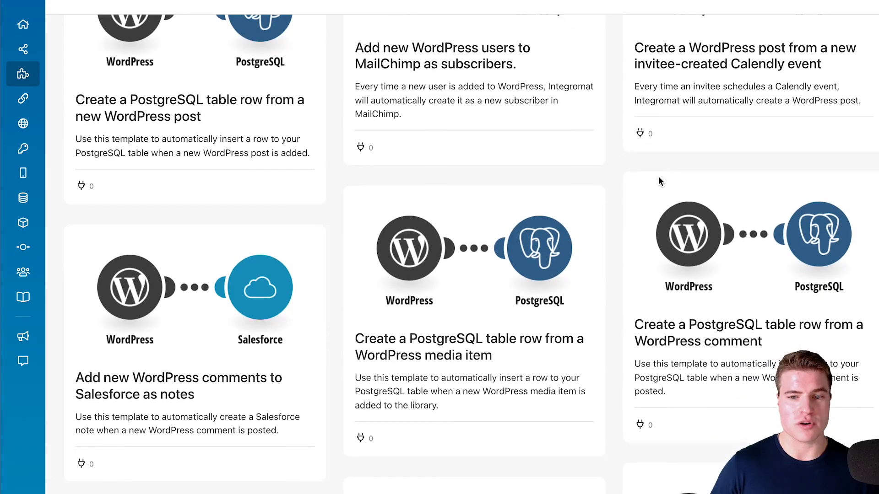
Look through the WordPress scenario templates in the template gallery
scroll(640, 229, down, 4)
scroll(639, 237, down, 4)
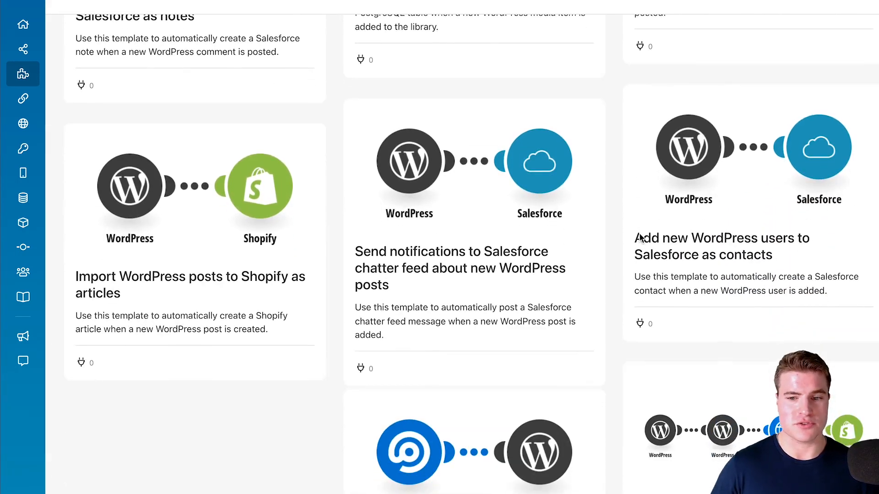
scroll(640, 237, down, 2)
scroll(640, 237, up, 12)
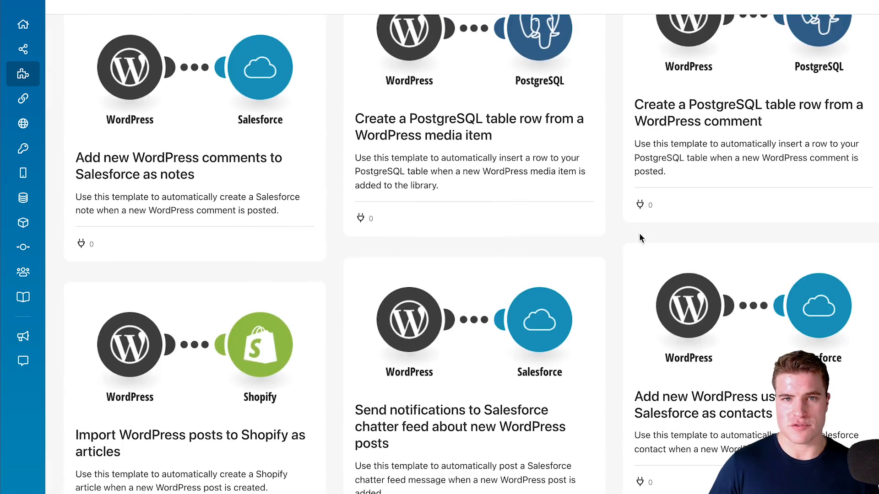
scroll(640, 238, up, 10)
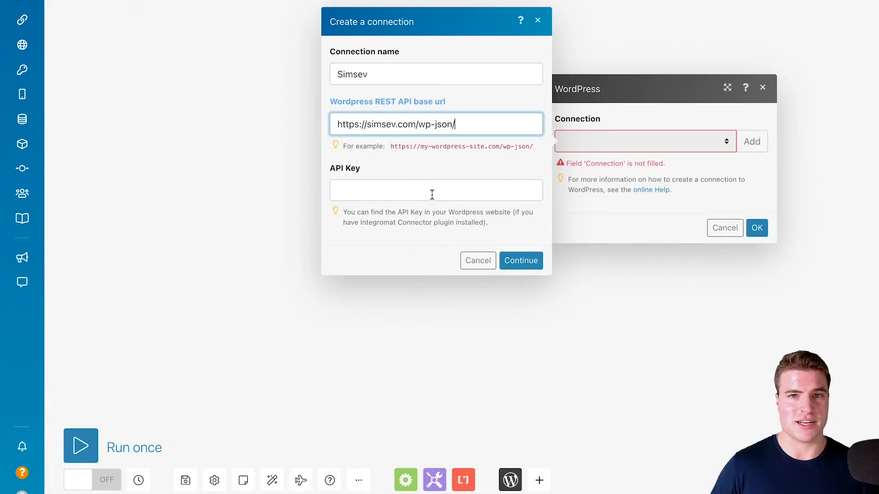
Fill in the API key for the Simsev WordPress connection and submit the connection
click(432, 194)
key(ctrl+v)
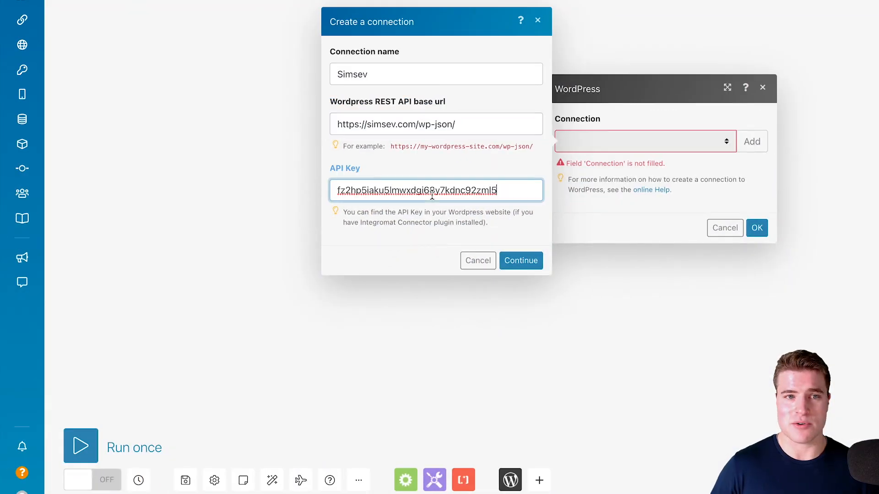
click(531, 259)
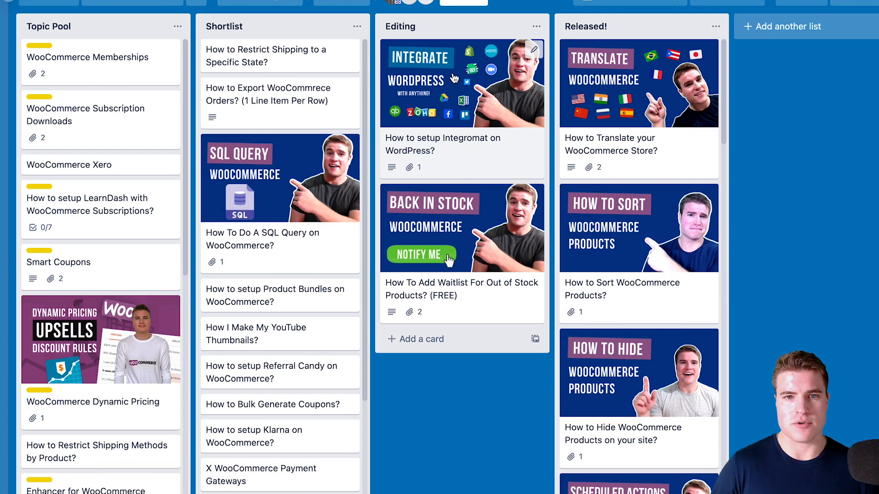
On the Trello board, move the card "How to setup Integromat on WordPress?" from Editing to the start of the Released! list
drag(453, 79, 621, 78)
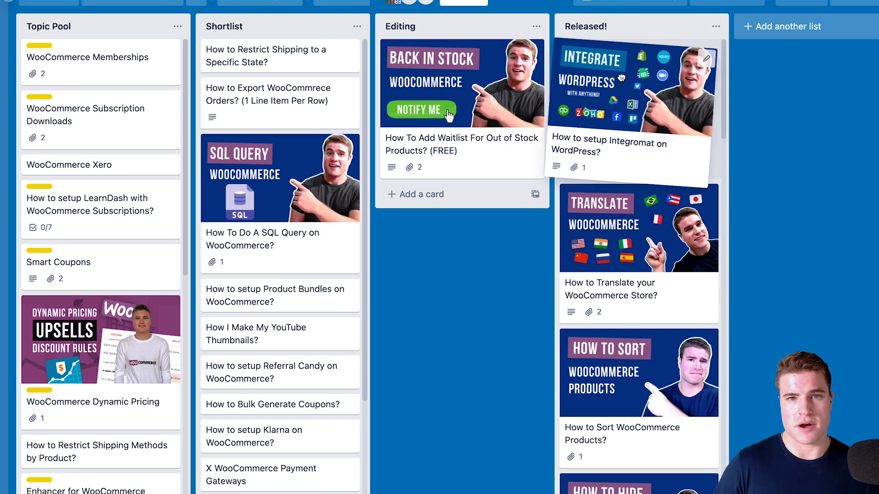
drag(621, 78, 619, 76)
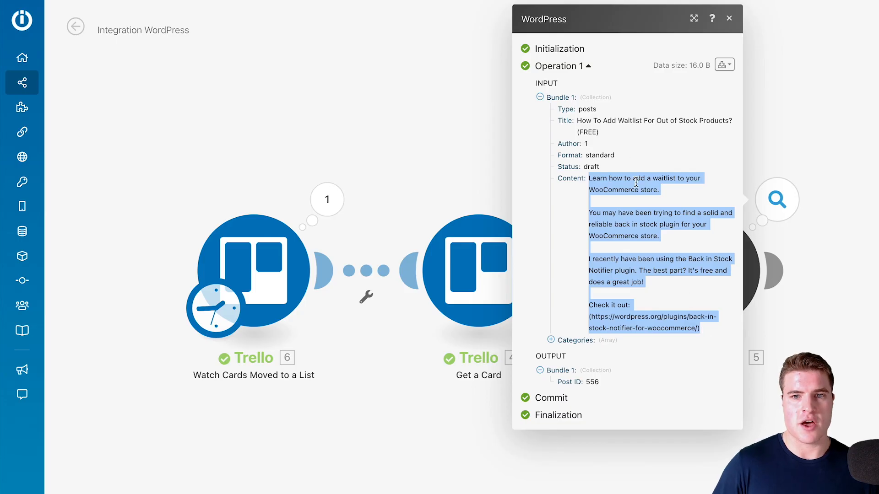
drag(599, 133, 577, 122)
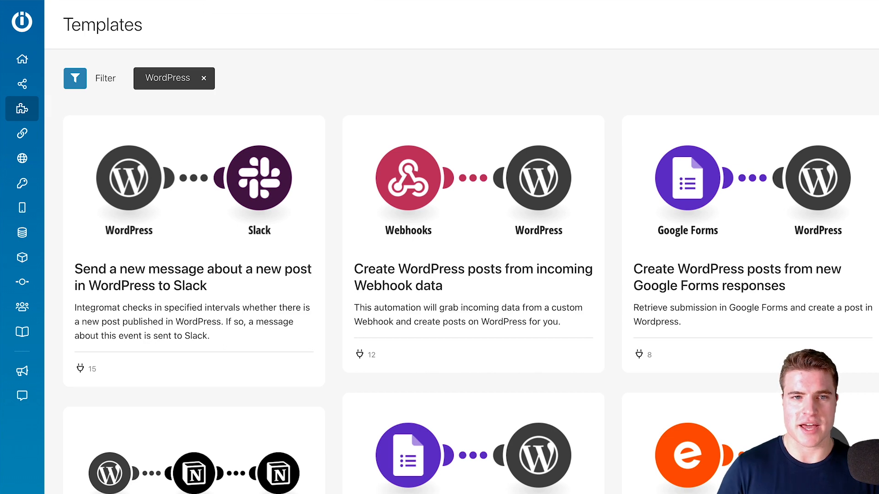
Open simongondeck.com/integromat in a new browser tab
key(super+t)
text(simongondeck.com/integro)
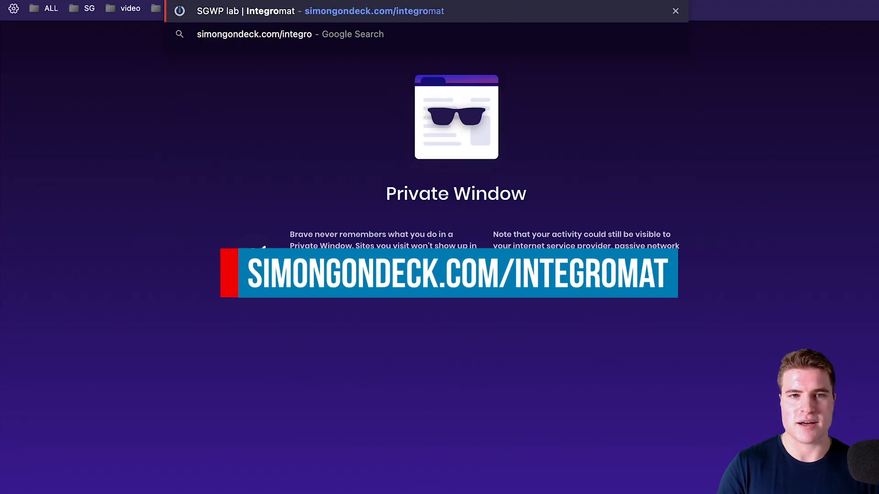
key(Return)
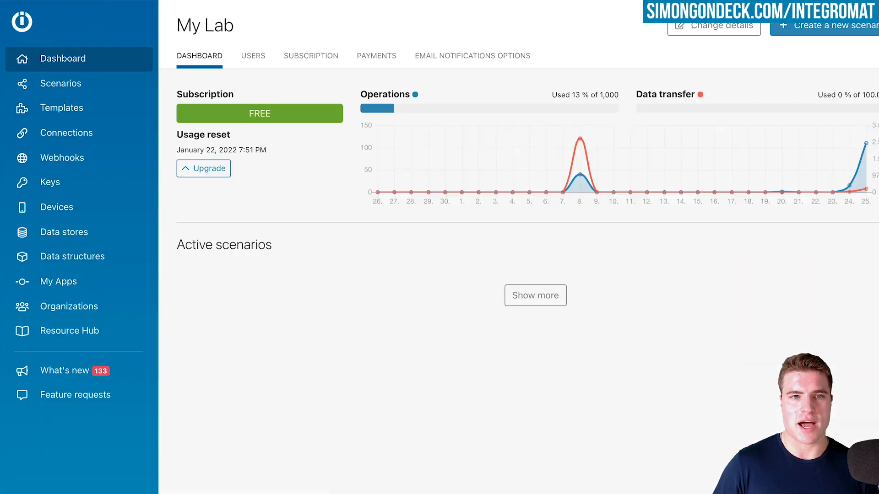
Create a new Integromat scenario with the WordPress Watch Posts trigger as its first module
click(790, 35)
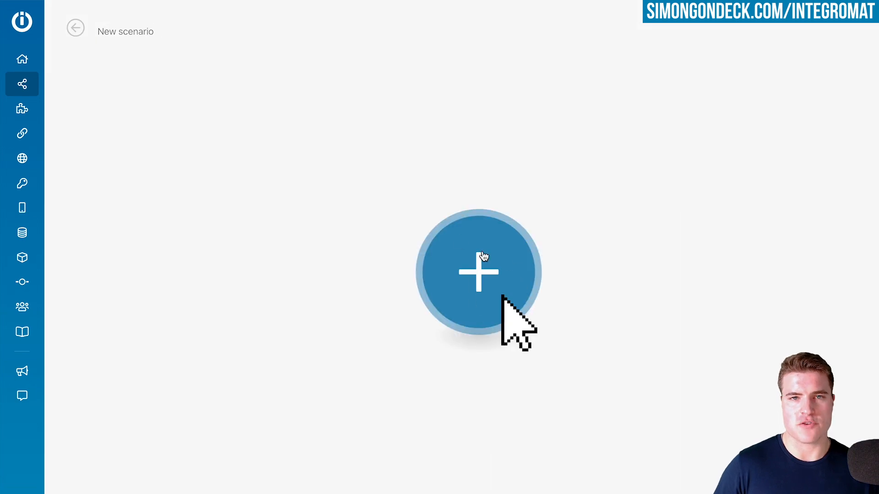
click(483, 256)
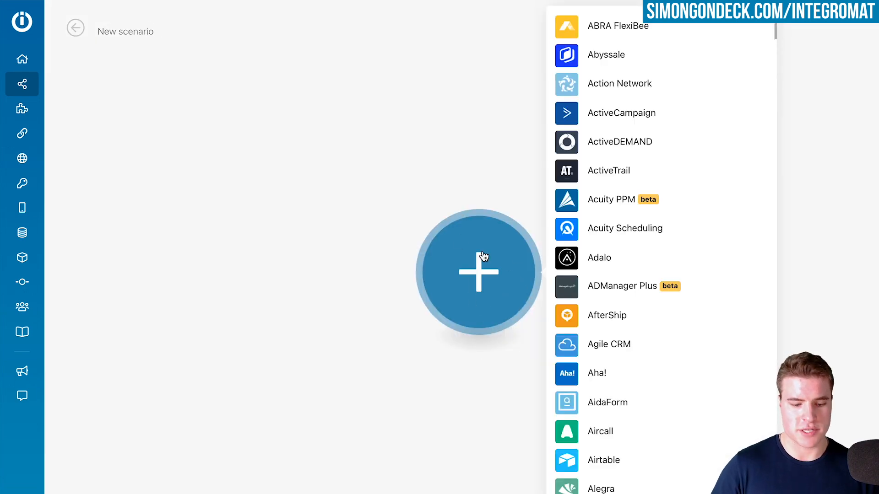
text(wordpress)
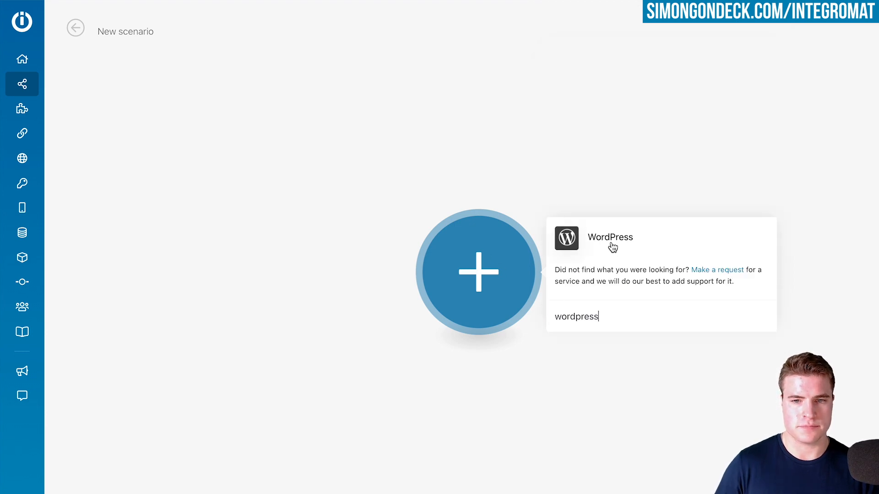
click(613, 247)
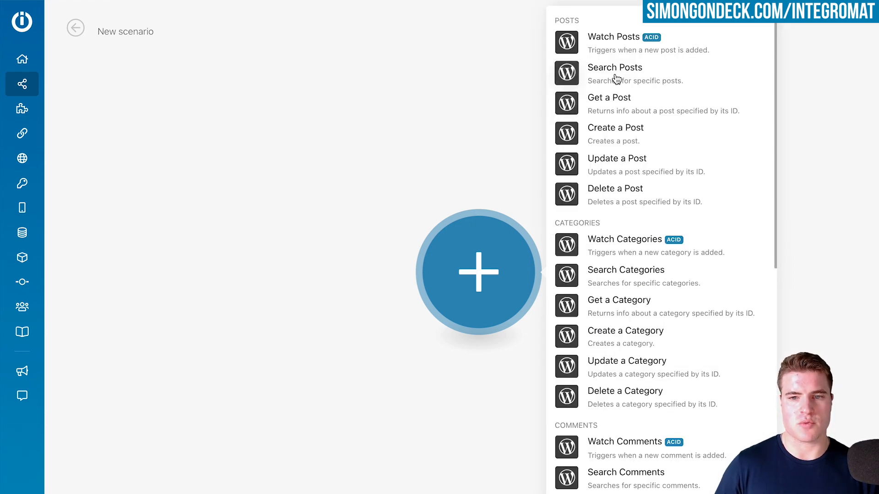
click(614, 51)
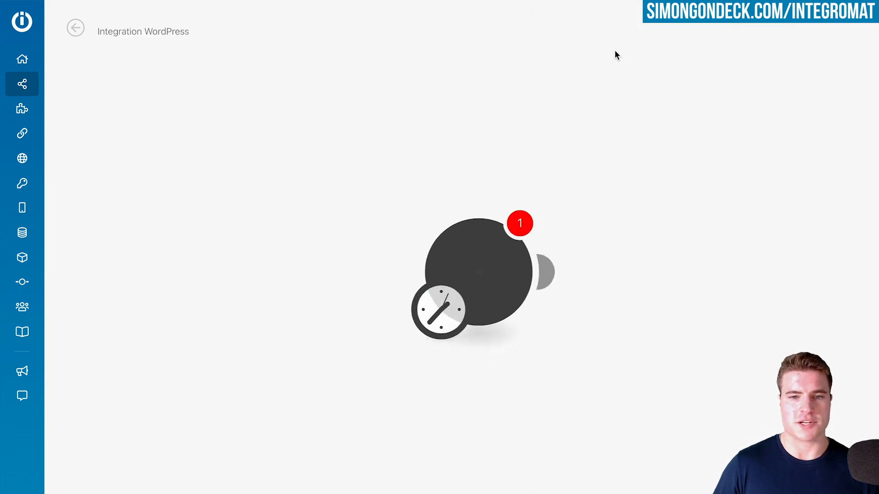
click(631, 267)
click(663, 270)
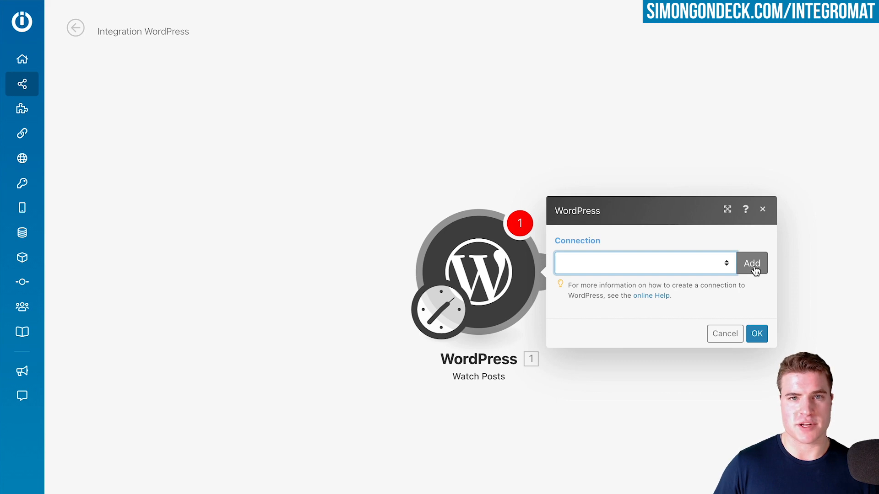
click(755, 270)
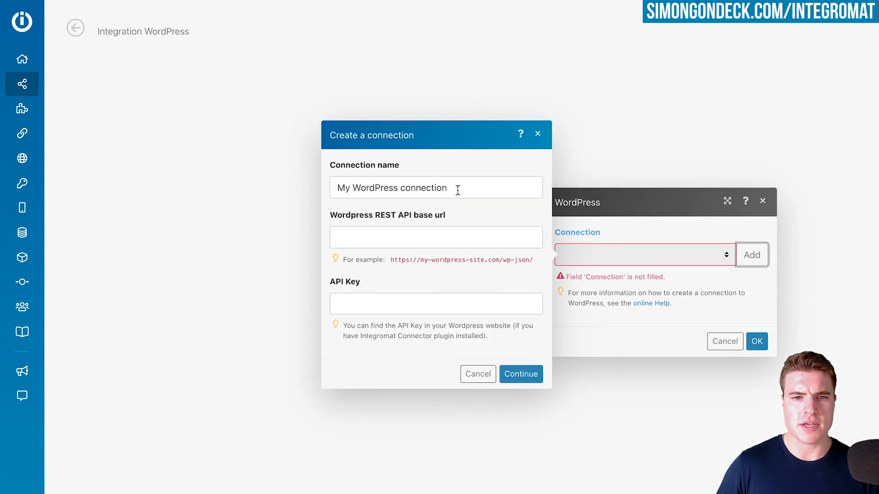
drag(457, 191, 320, 182)
text(Simsev)
key(Tab)
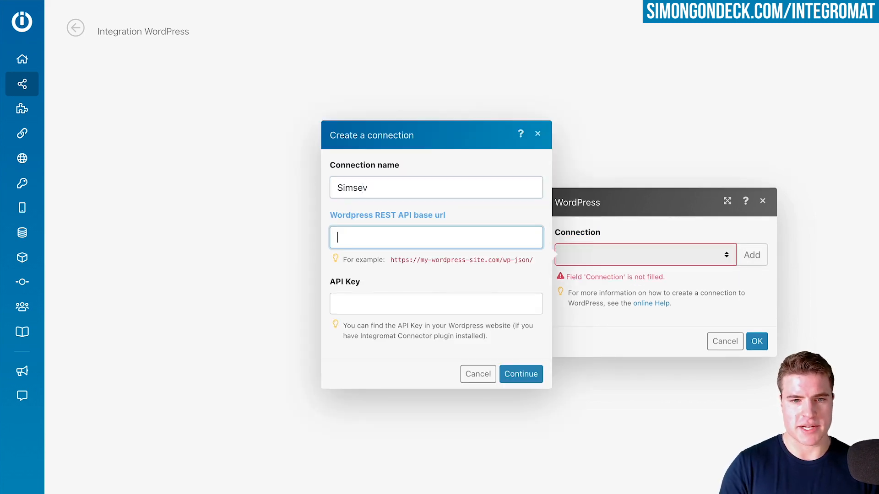
text(https://simsev.com/wp-json/)
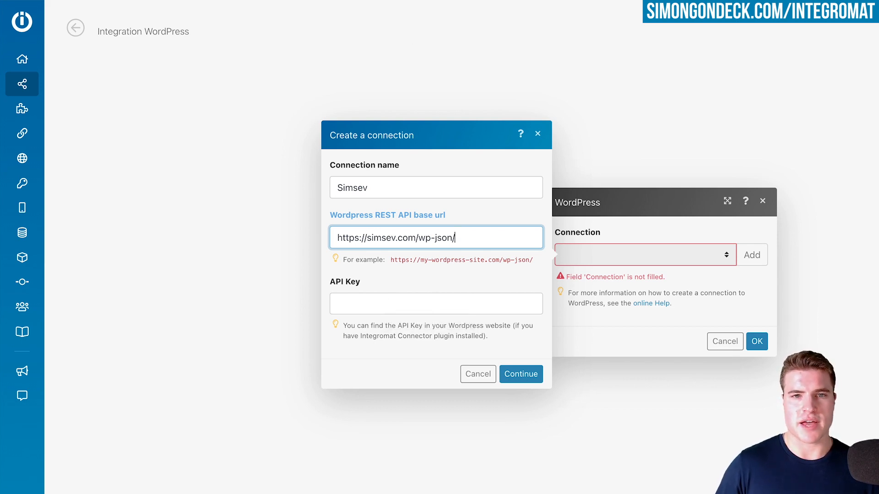
In the site's WordPress admin, search for the plugin "integromat", then install and activate it
click(402, 0)
click(75, 14)
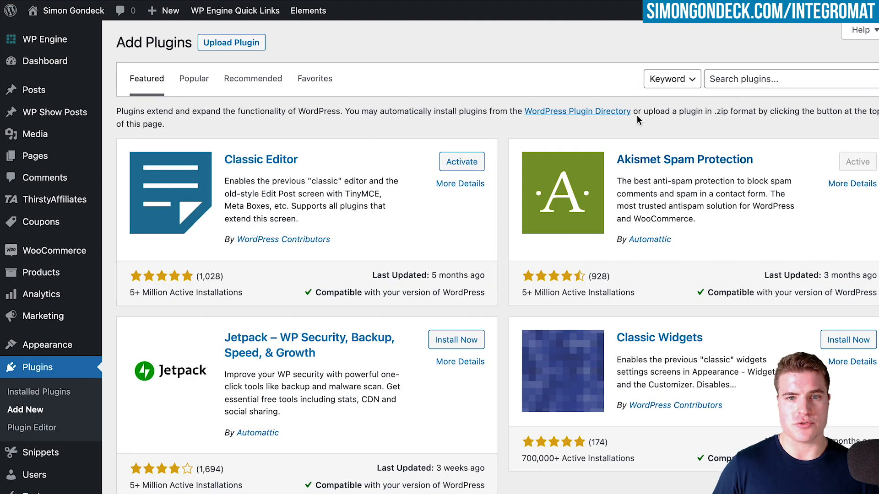
click(754, 82)
text(integromat)
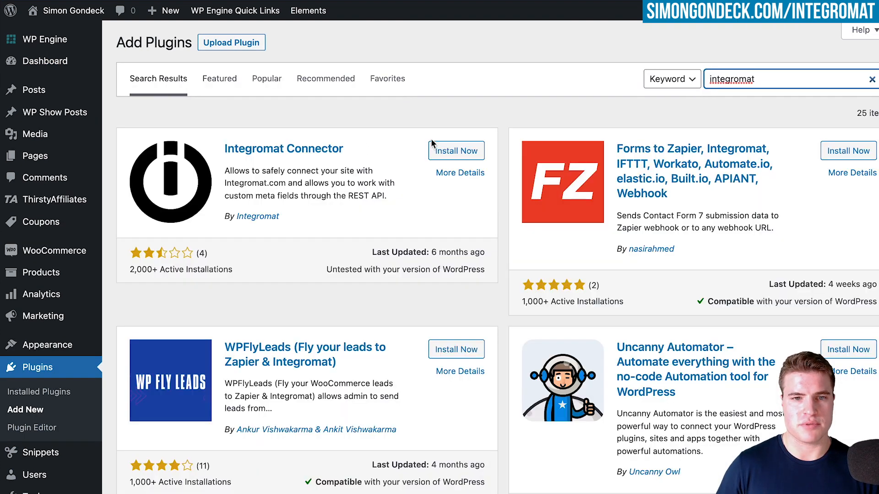
click(462, 153)
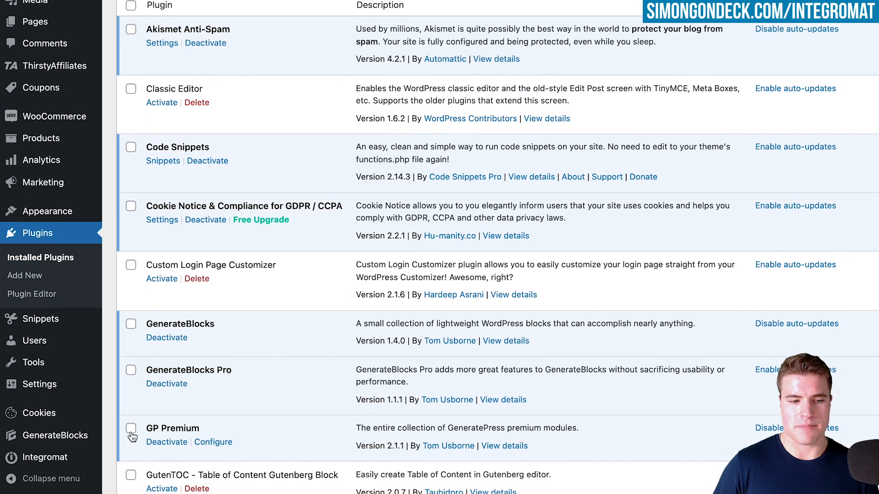
Open the Integromat plugin's settings page and copy its API key
mouse_move(74, 460)
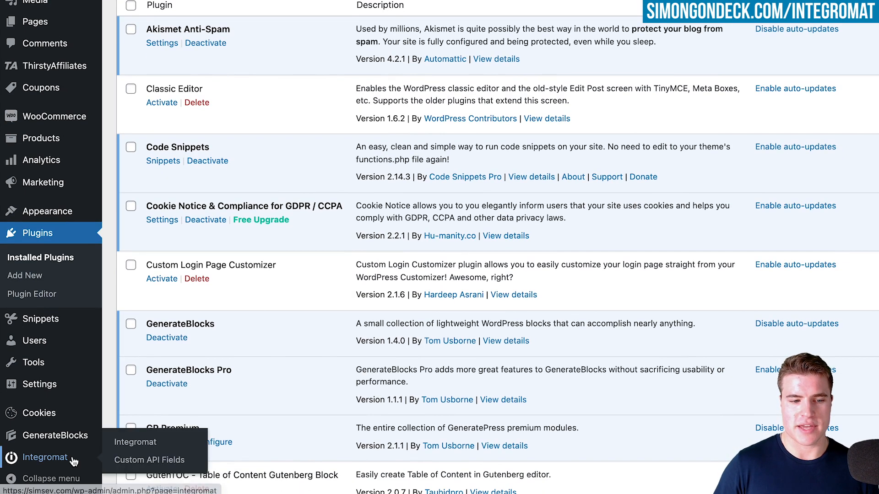
click(125, 443)
drag(315, 91, 128, 89)
key(super+c)
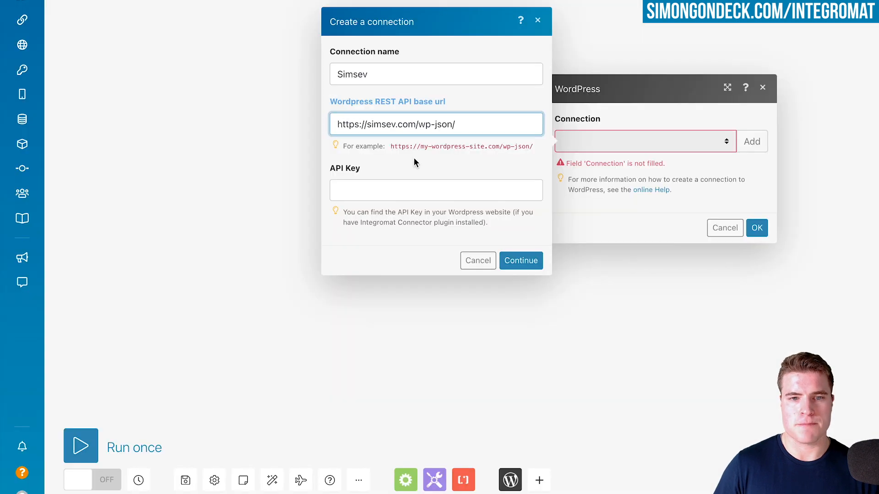
Paste the copied API key into the new WordPress connection in Integromat and create the connection
click(430, 190)
key(super+v)
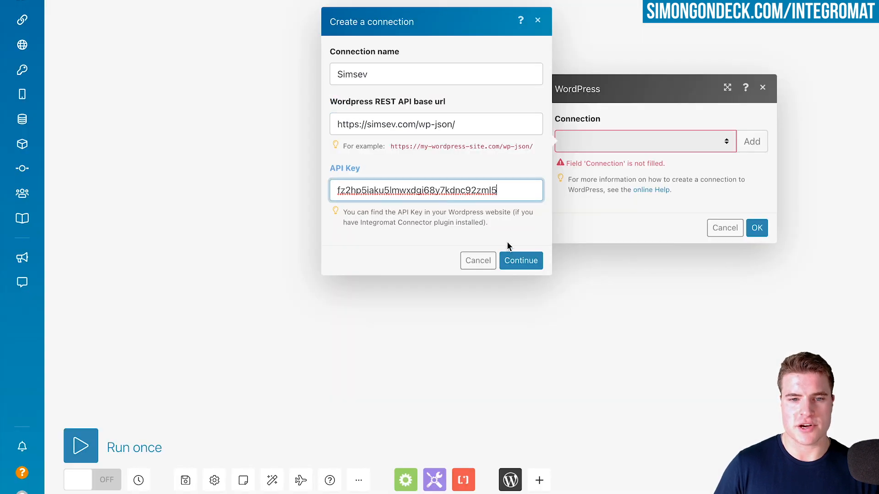
click(530, 260)
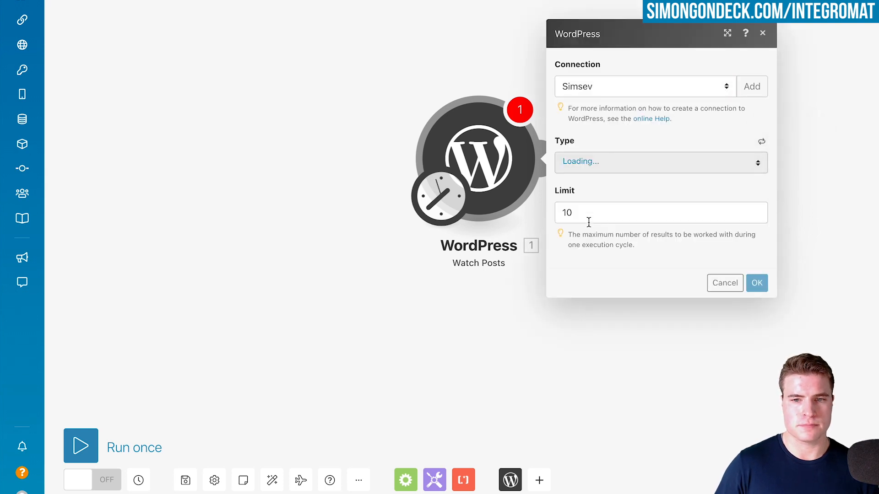
Configure the Watch Posts trigger with type Posts and a limit of 1, starting from All
click(595, 218)
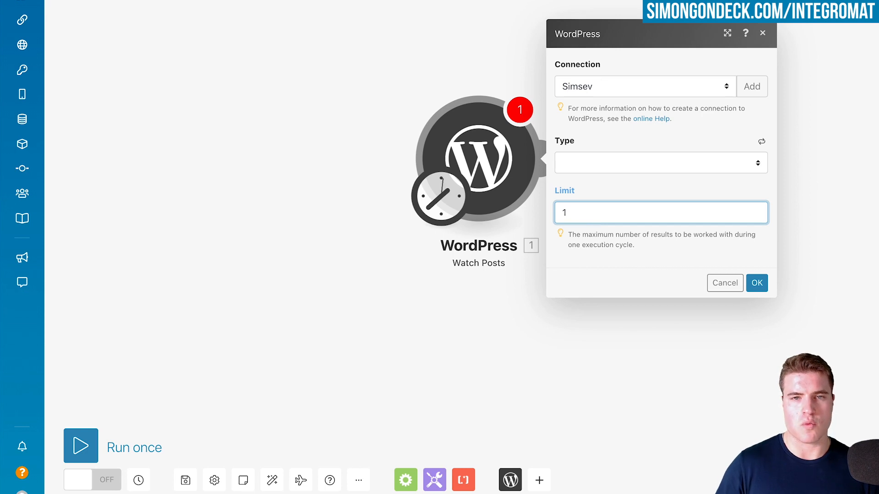
click(589, 160)
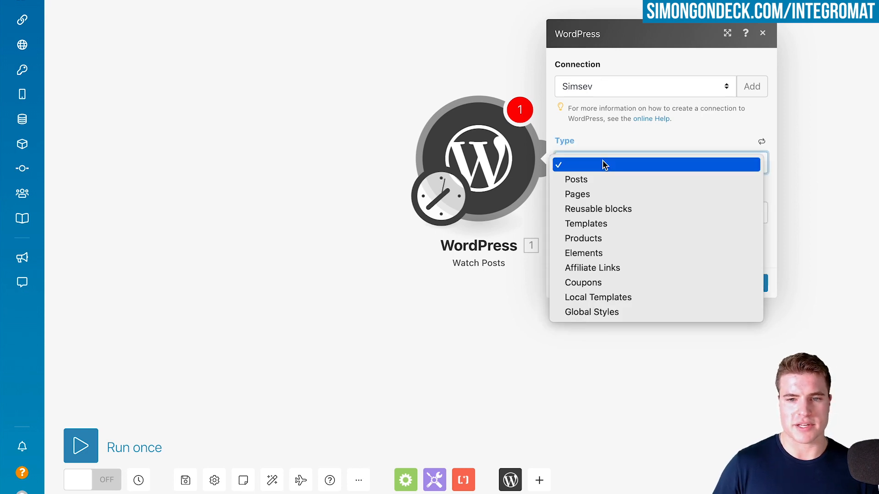
click(594, 182)
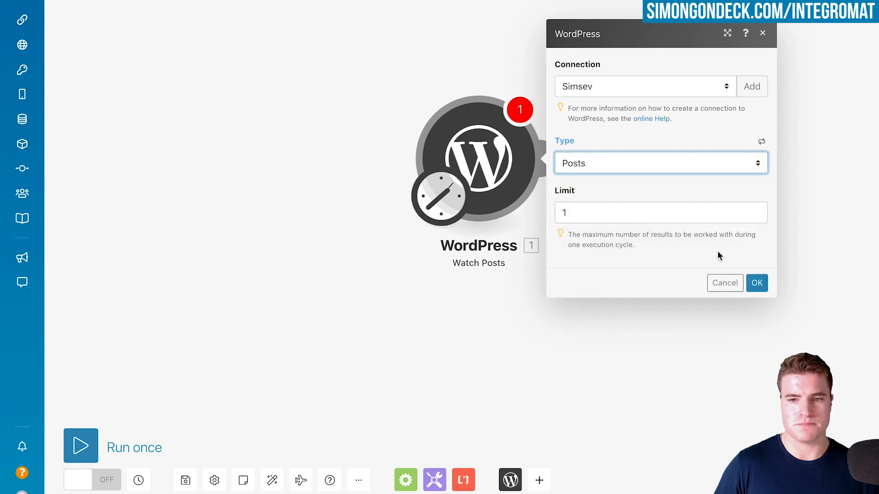
click(760, 284)
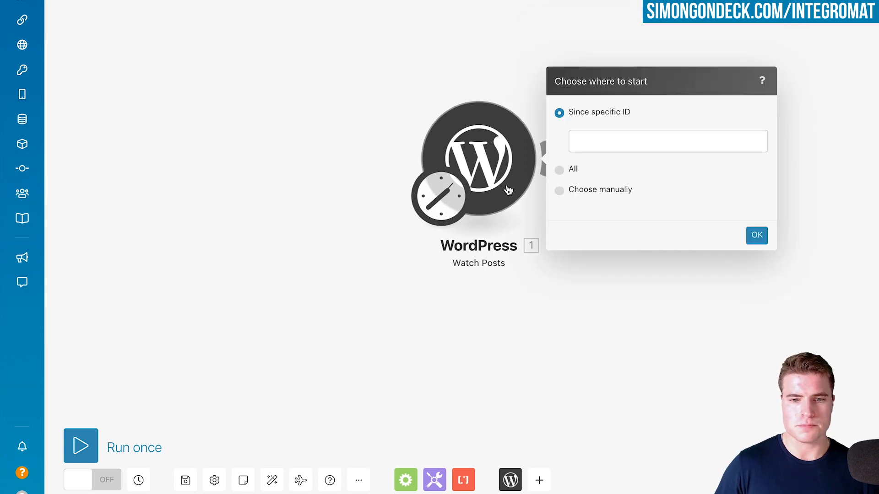
click(560, 170)
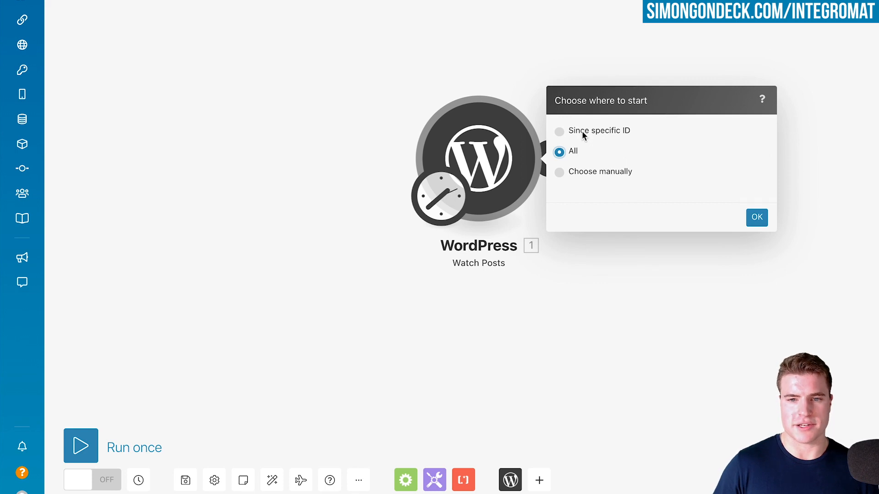
click(756, 219)
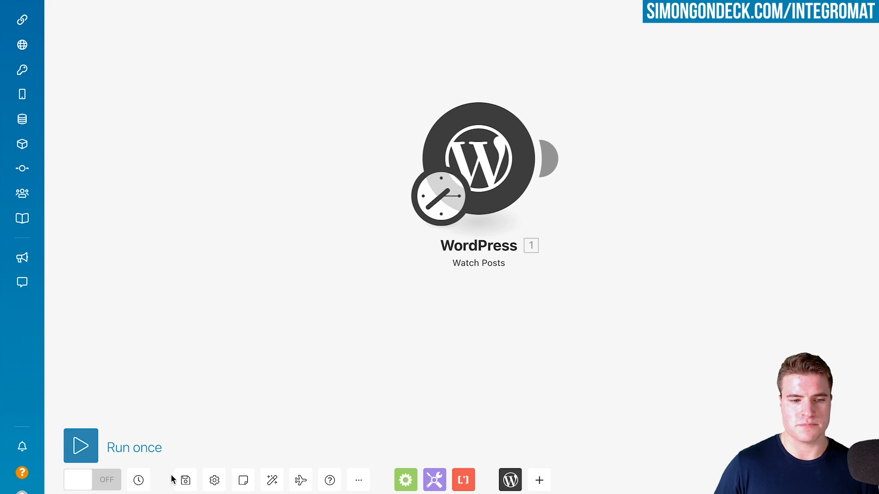
Set the scenario's schedule to run once
click(435, 202)
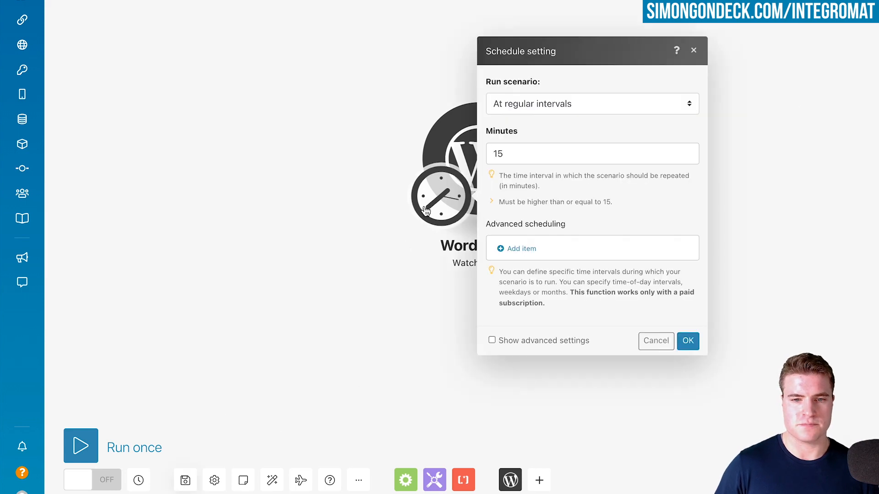
click(510, 107)
click(520, 119)
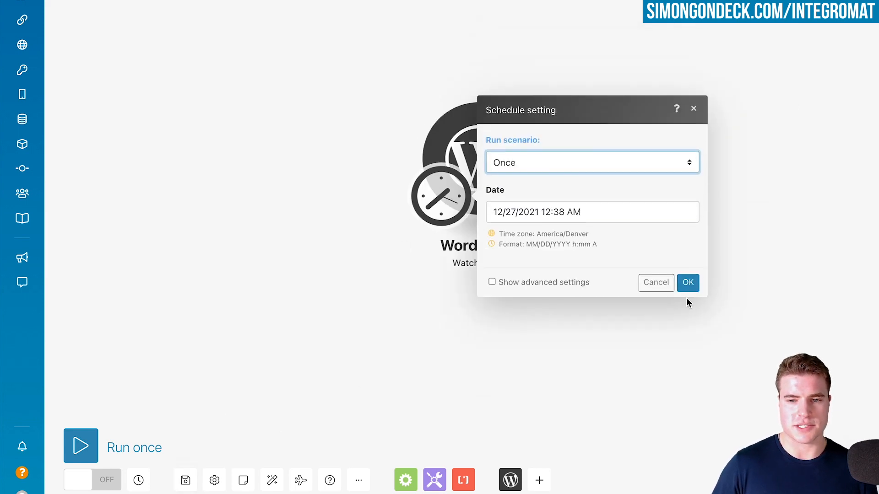
click(687, 280)
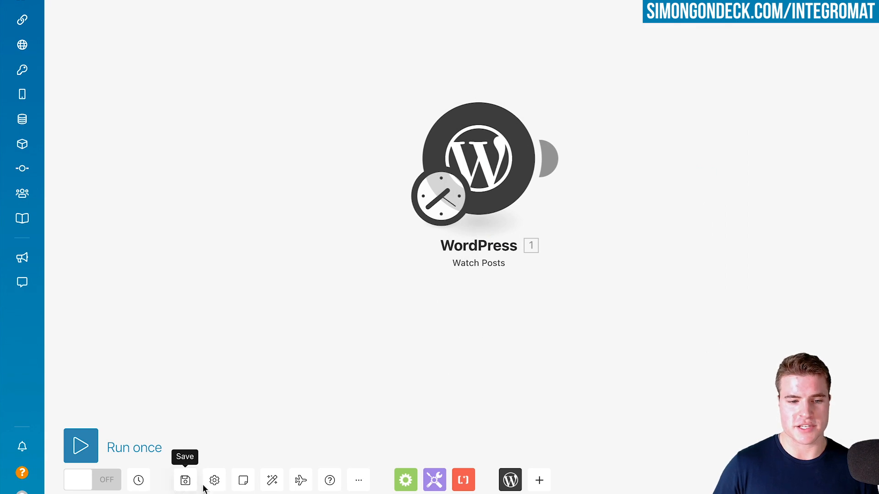
Run the scenario once and inspect the post link in the Watch Posts module's output
click(71, 458)
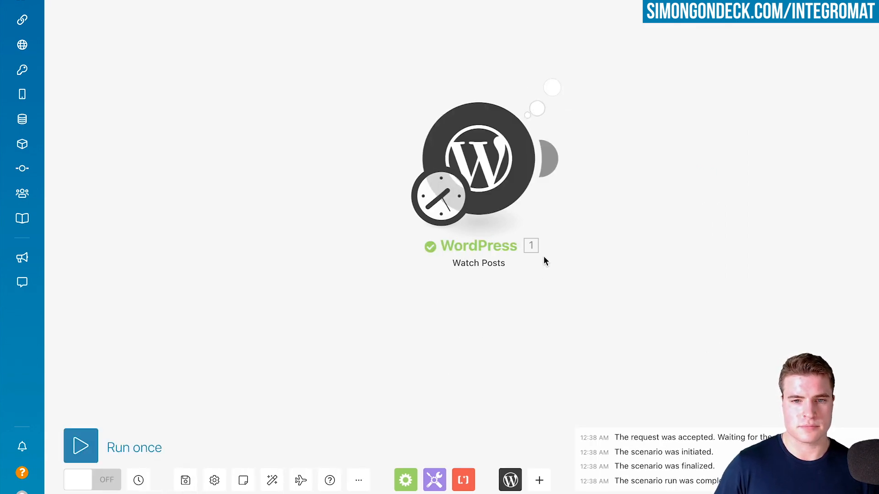
click(551, 87)
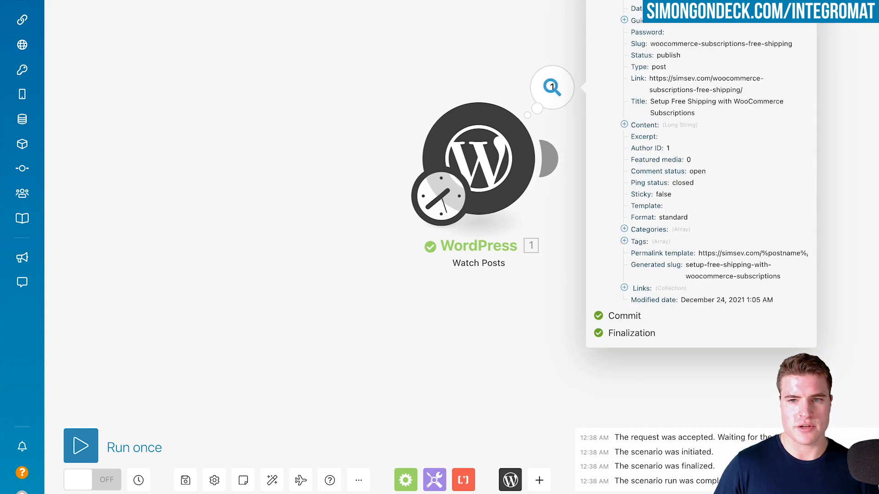
drag(746, 91, 649, 76)
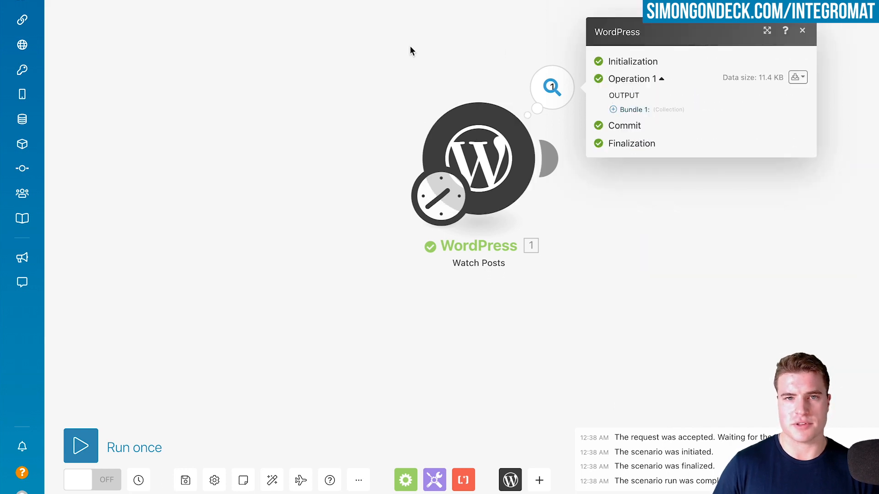
click(410, 48)
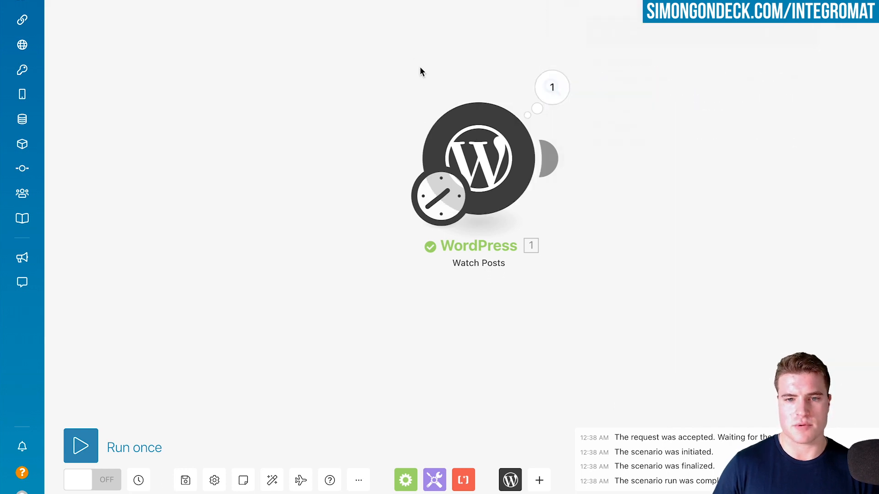
Set the Watch Posts module's limit to 5
click(460, 156)
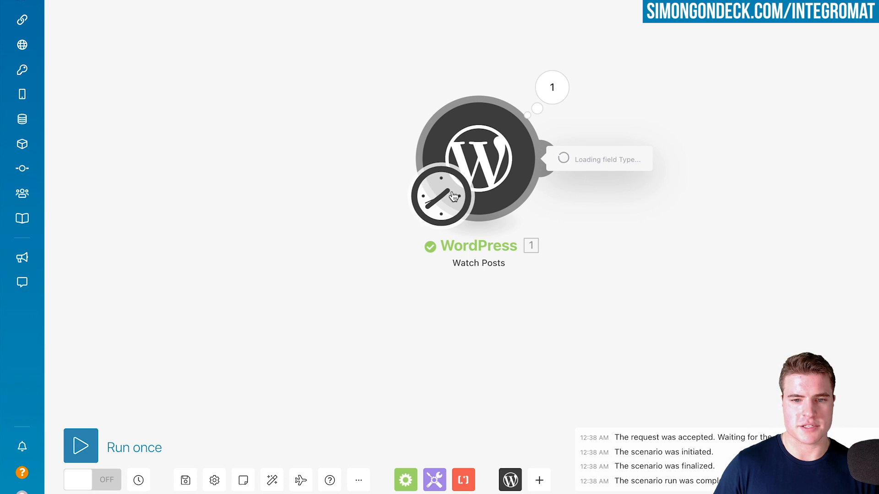
click(611, 220)
key(BackSpace)
text(5)
click(755, 283)
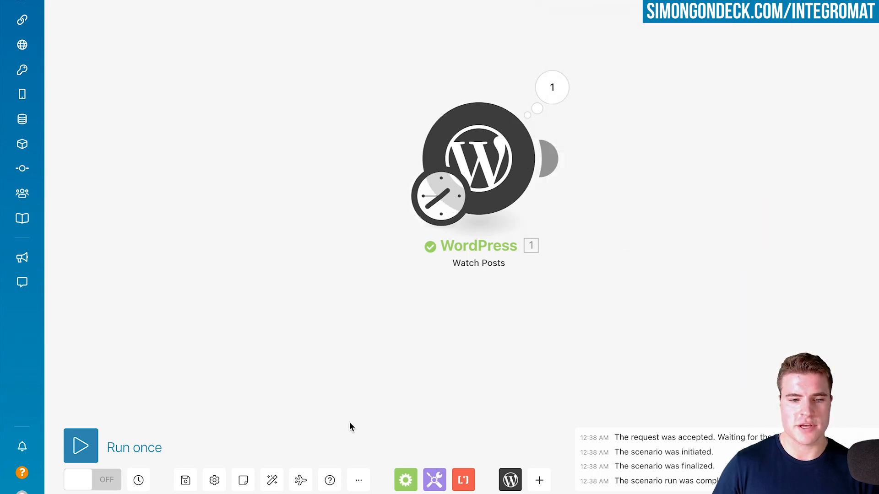
Recheck the previous Watch Posts output, run the scenario once again and open the new output
click(552, 87)
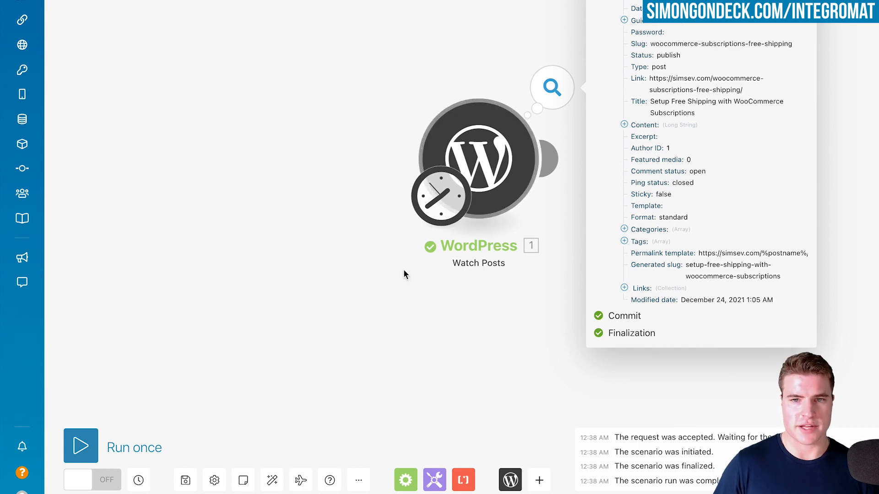
click(393, 368)
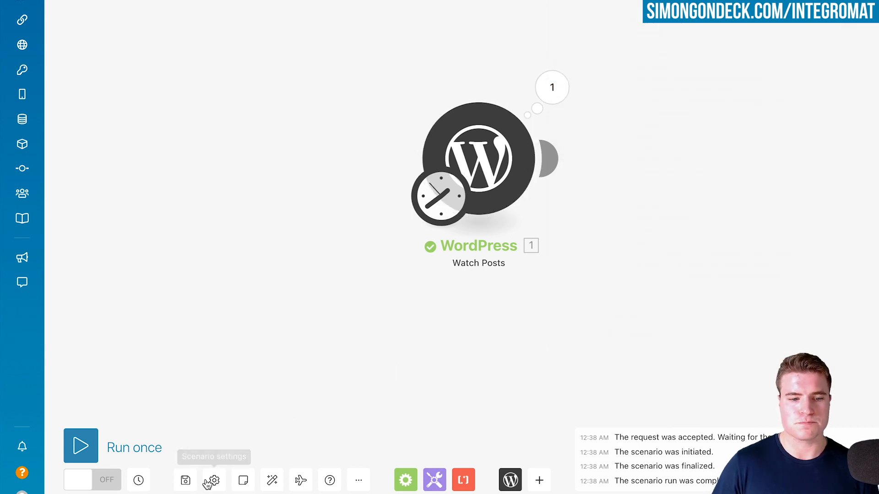
click(75, 448)
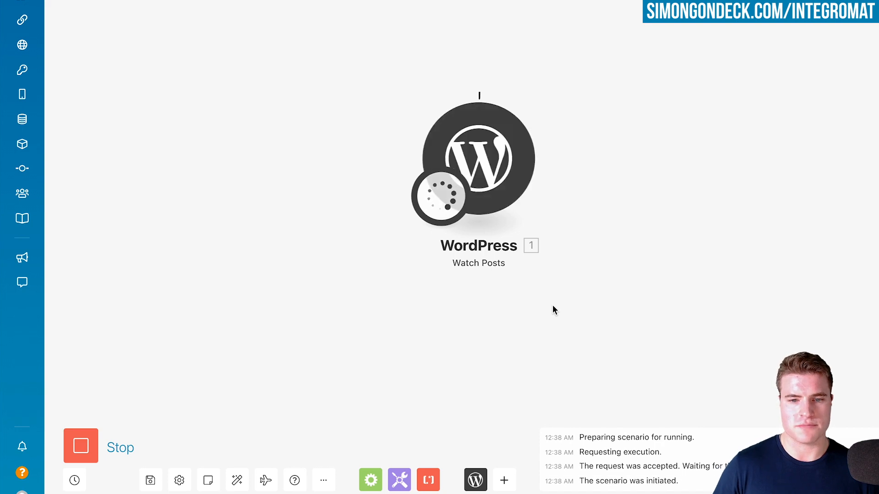
click(557, 92)
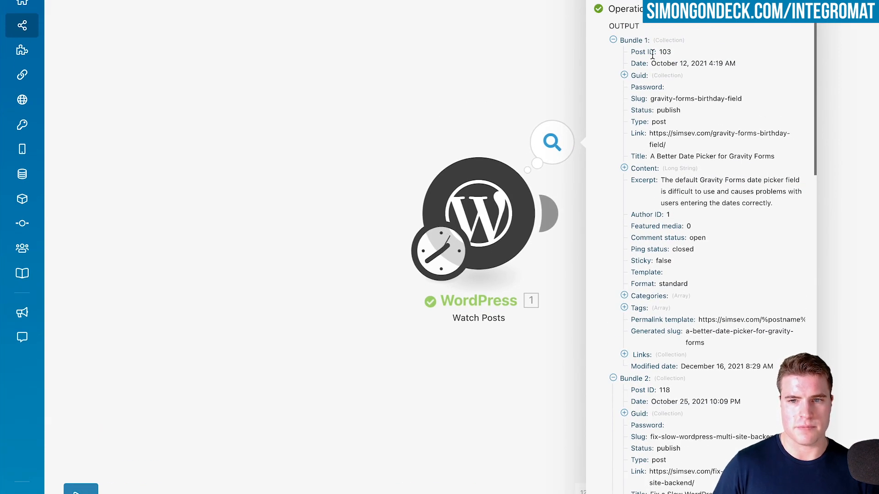
Collapse Bundle 1 through Bundle 5 in the Watch Posts output to review how many posts were returned
click(641, 41)
click(641, 53)
click(640, 64)
click(641, 77)
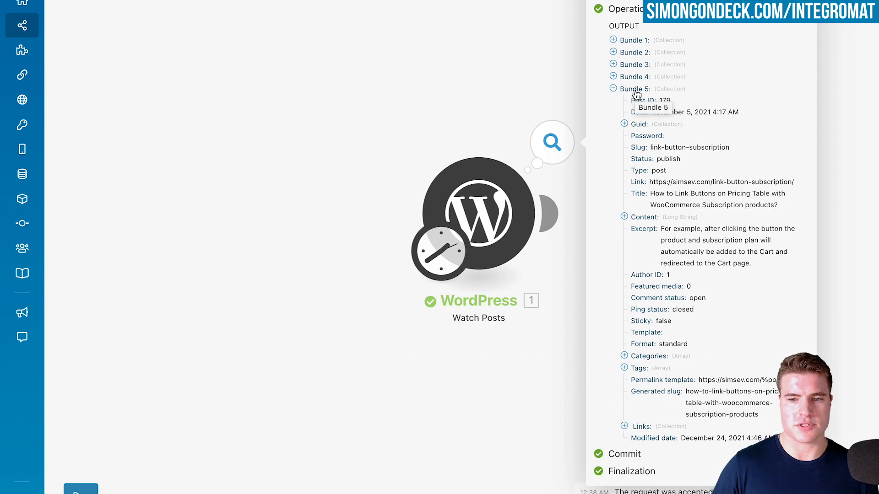
click(636, 90)
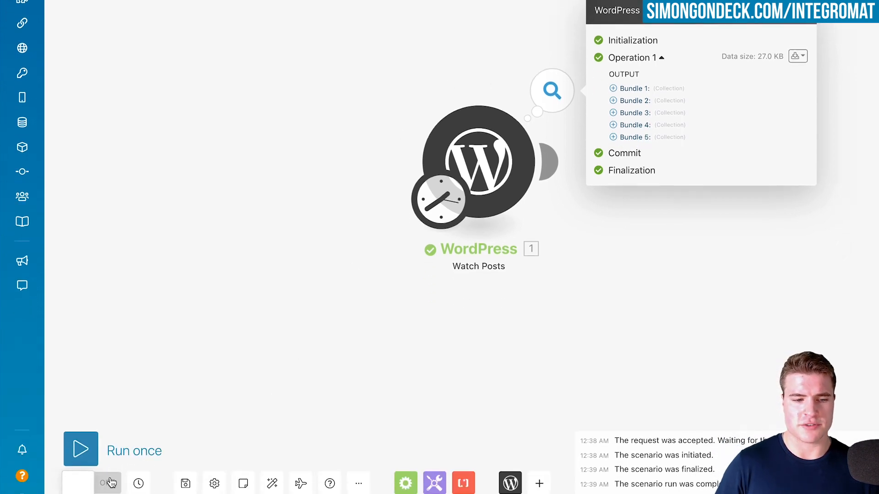
Turn the scenario on and schedule it to run at regular intervals of 15 minutes
click(110, 482)
click(506, 166)
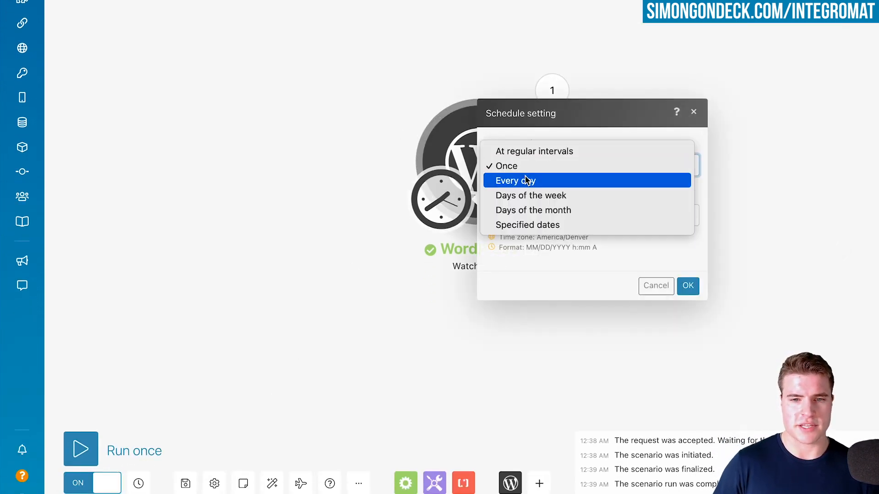
click(531, 152)
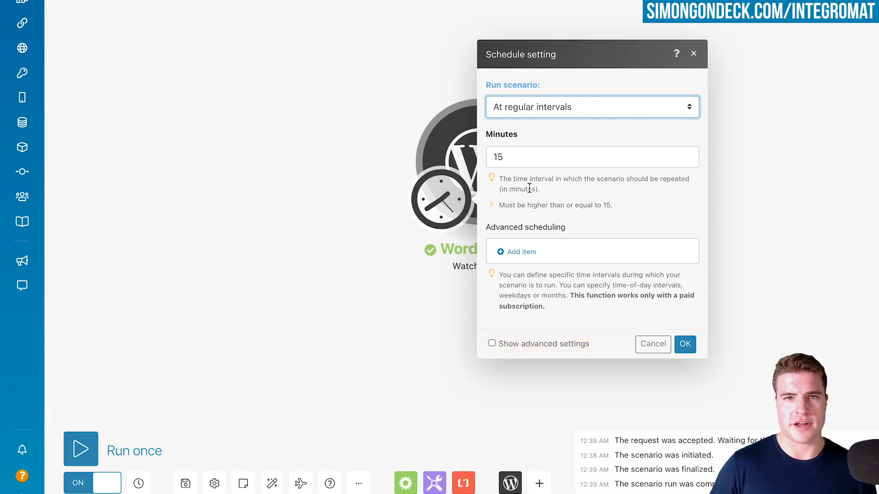
click(685, 344)
Start another module after the WordPress trigger, search the available apps for "mailch", and clear the search
click(579, 183)
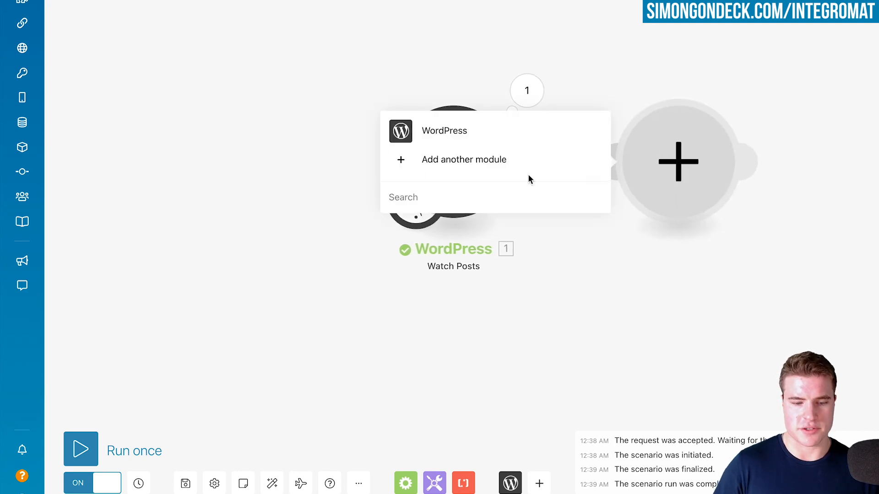
click(529, 175)
text(mailc)
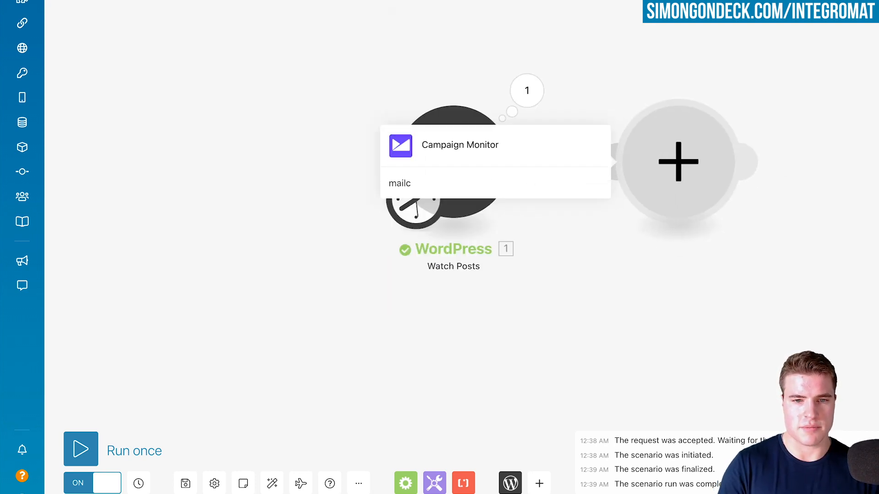
text(h)
key(super+BackSpace)
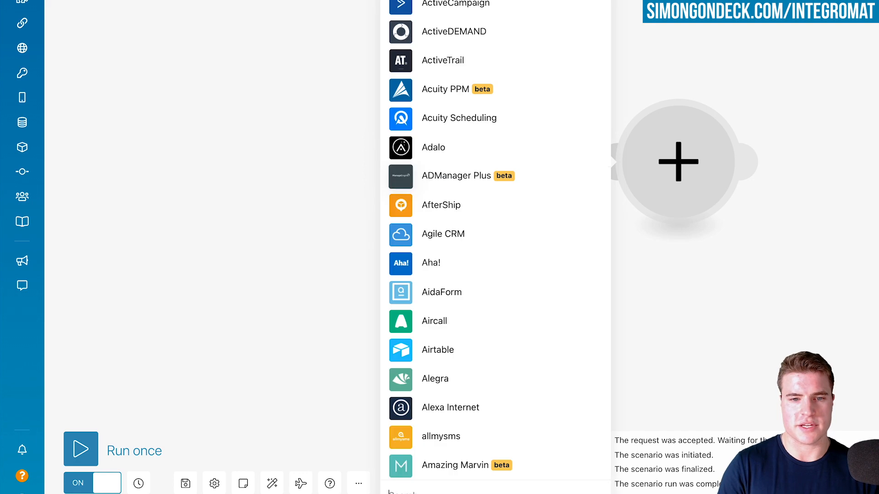
Look through the alphabetical list of apps available for the second module
scroll(535, 235, down, 20)
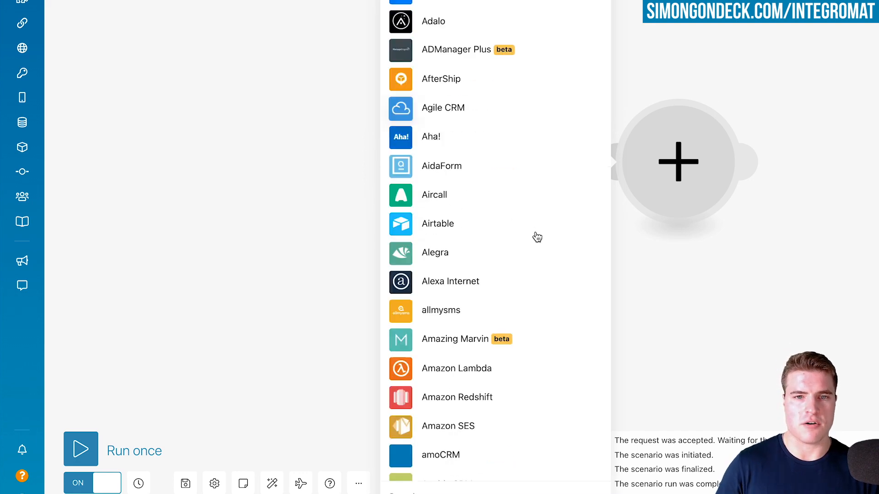
scroll(536, 243, down, 20)
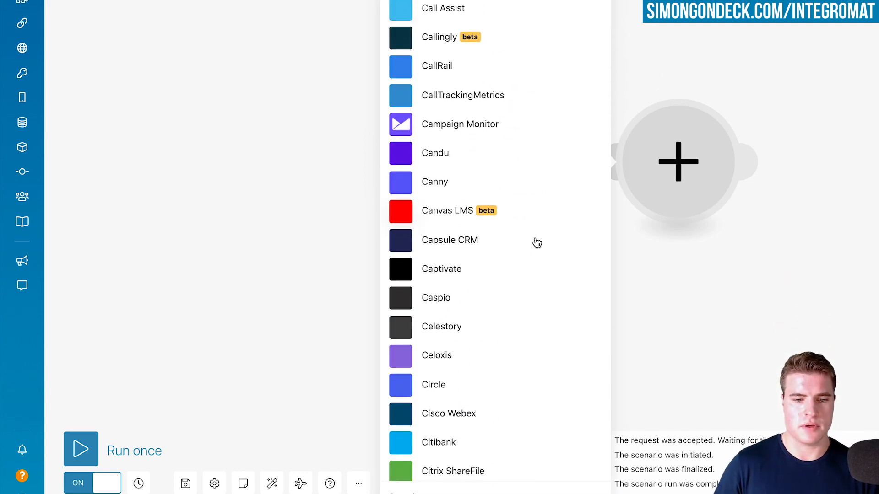
scroll(536, 243, down, 20)
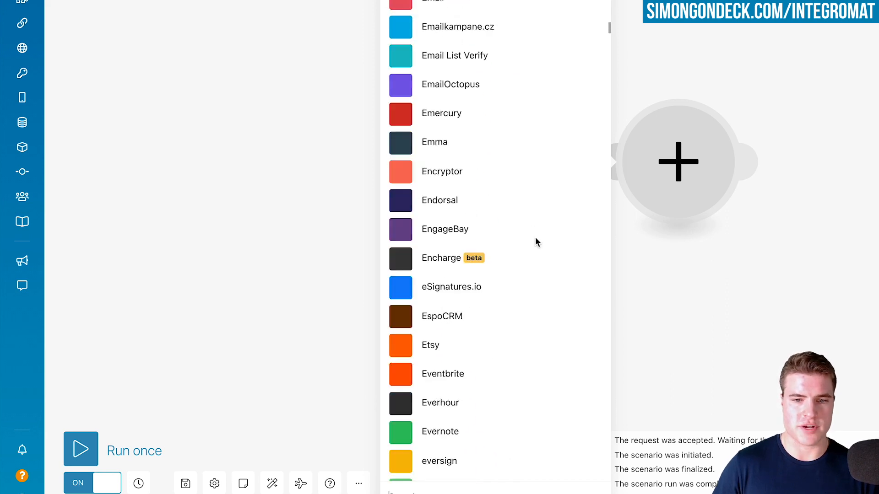
scroll(535, 243, down, 20)
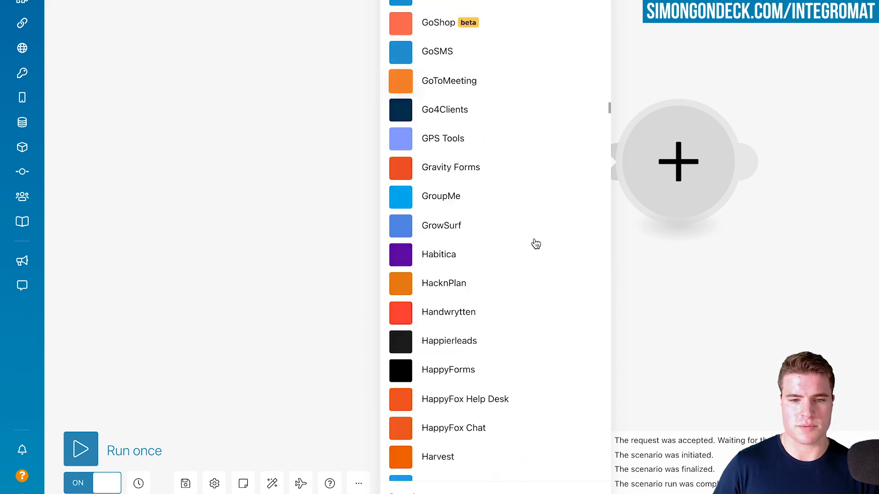
scroll(531, 244, down, 20)
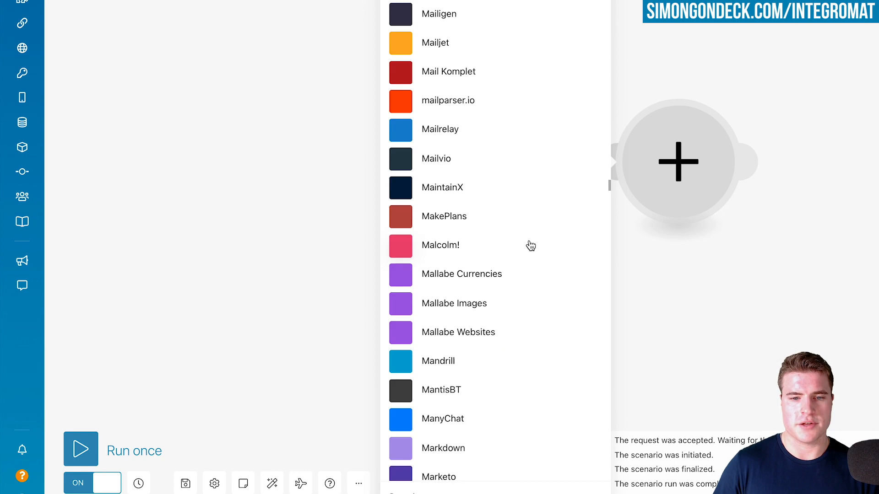
scroll(530, 247, down, 20)
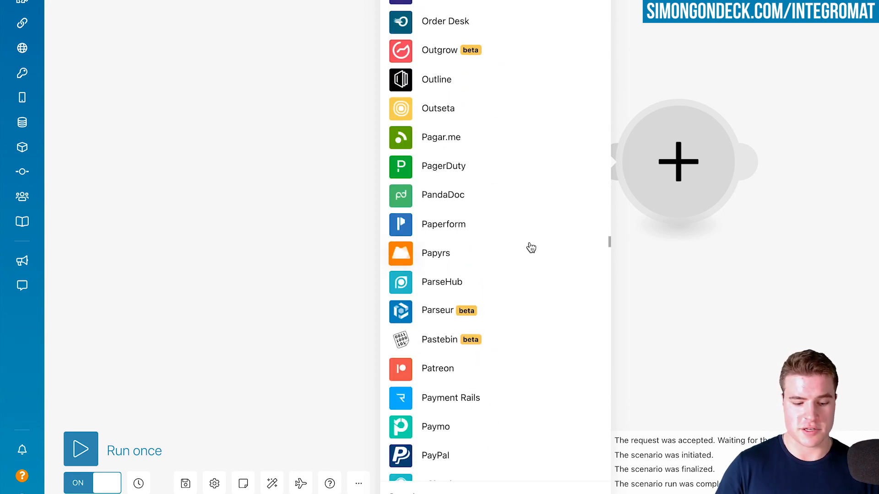
scroll(531, 248, down, 2)
Search the apps for "htt", open the HTTP app, and dismiss the module selection
text(htt)
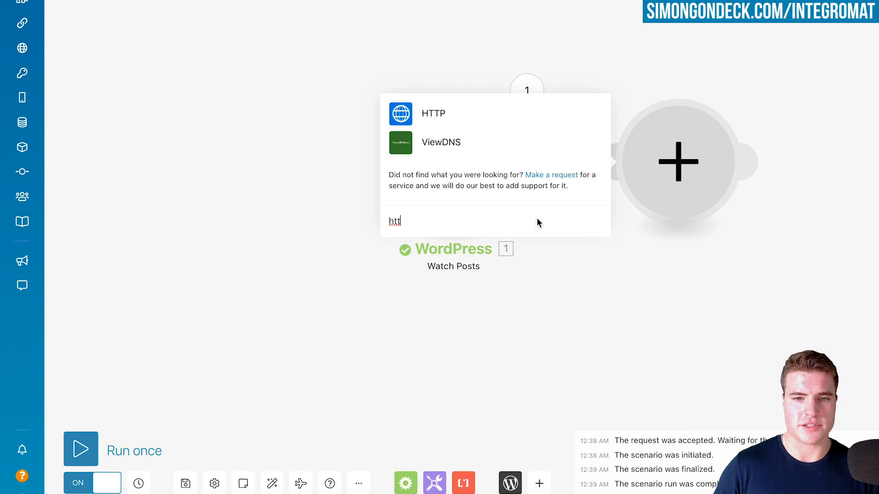
click(514, 121)
click(733, 57)
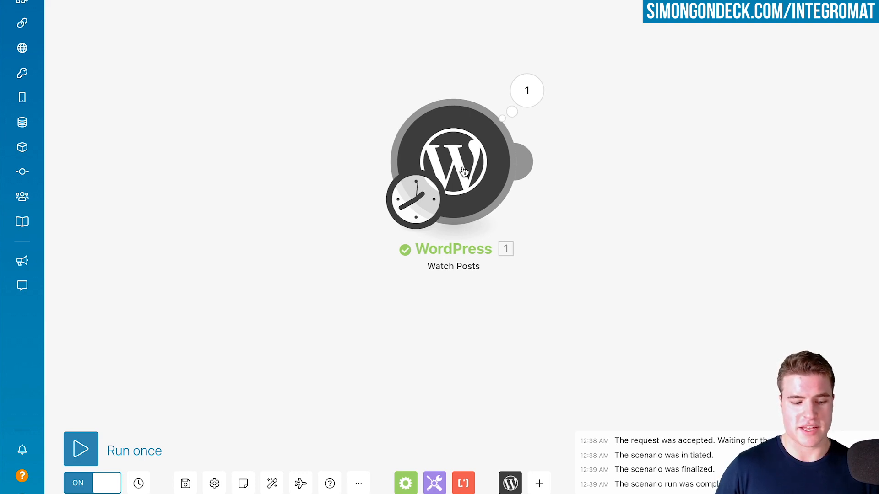
Check the video cards on the Trello board and delete the WordPress module from the Integromat scenario
key(super+Tab)
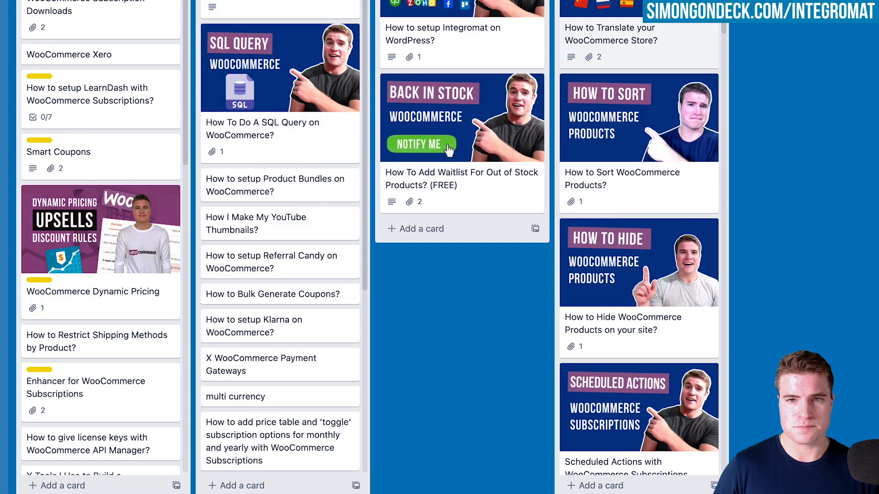
key(super+Tab)
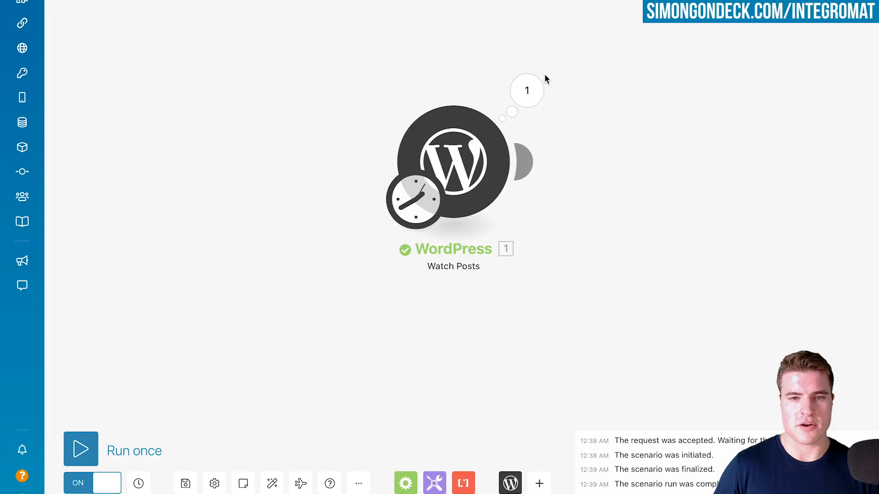
right_click(463, 167)
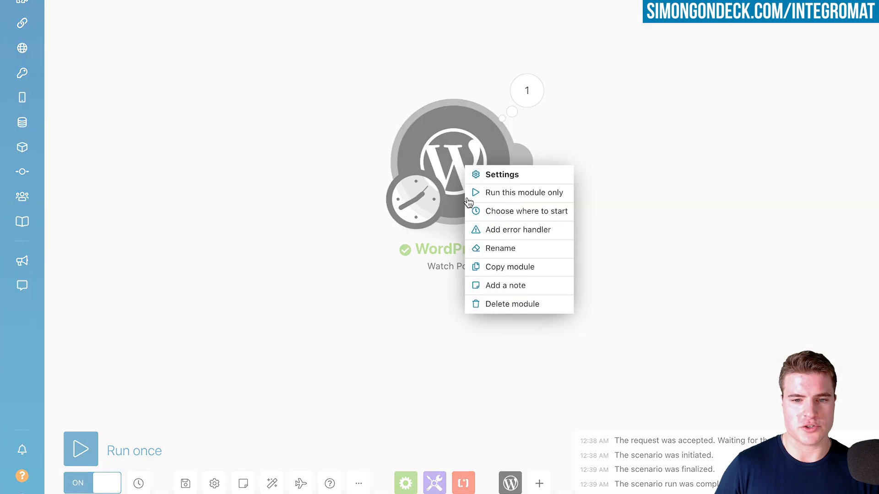
click(486, 304)
click(469, 176)
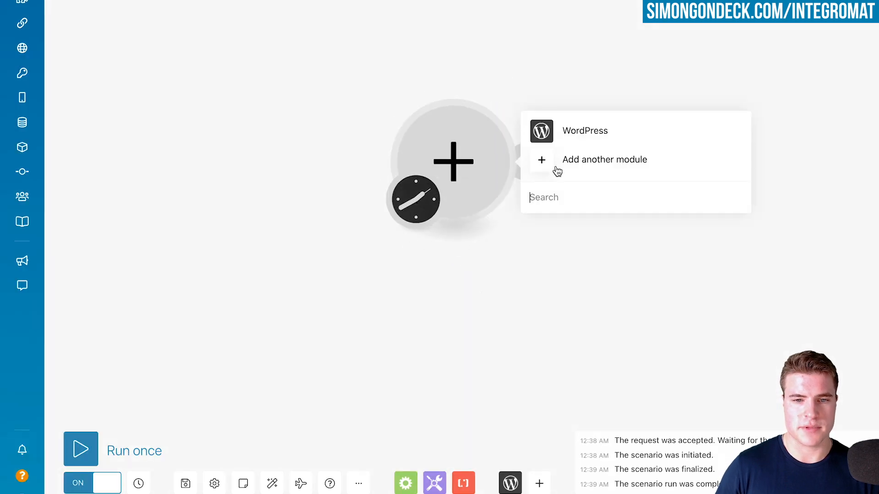
click(580, 169)
text(trello)
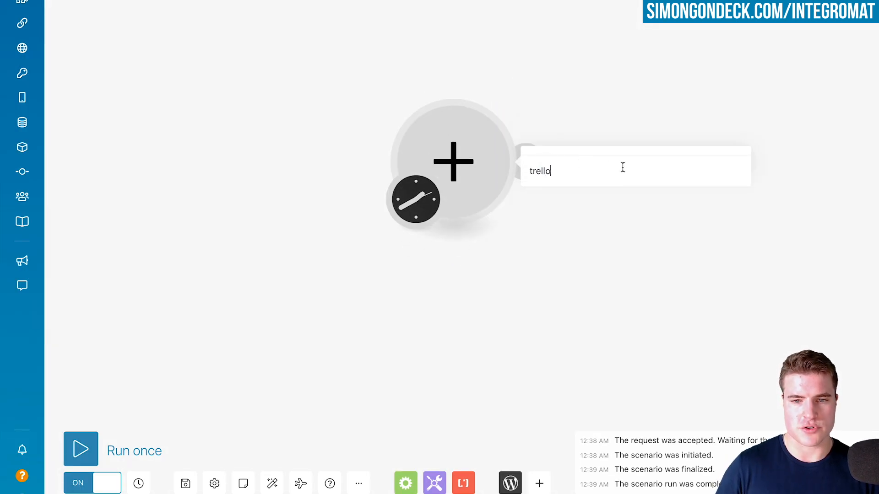
click(593, 146)
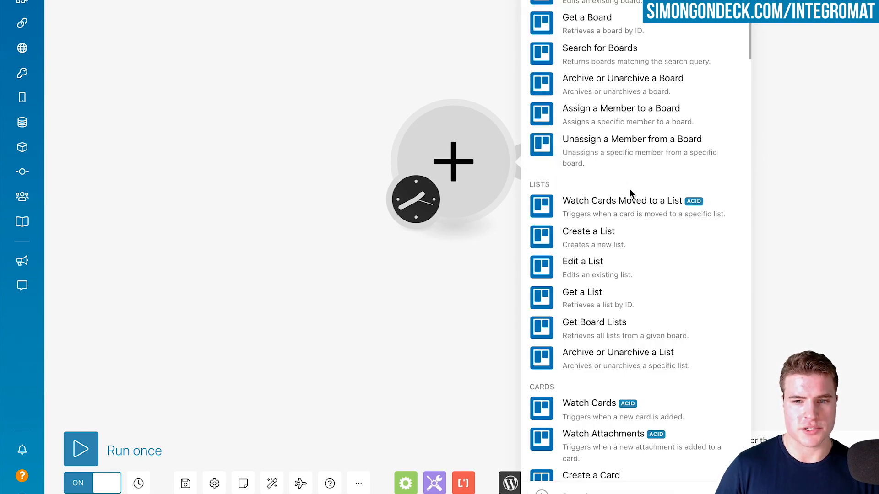
click(604, 214)
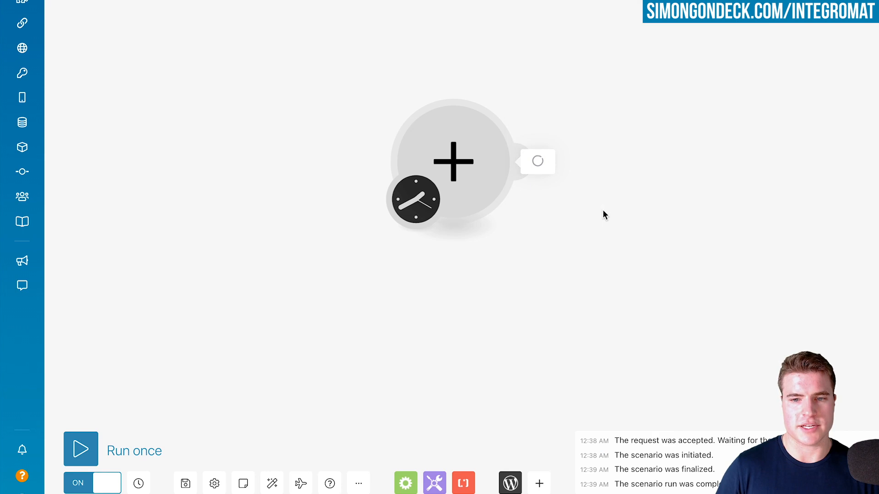
Create the connection "My Trello connection" for the Trello module and allow Integromat access to the Trello account
click(603, 155)
click(603, 159)
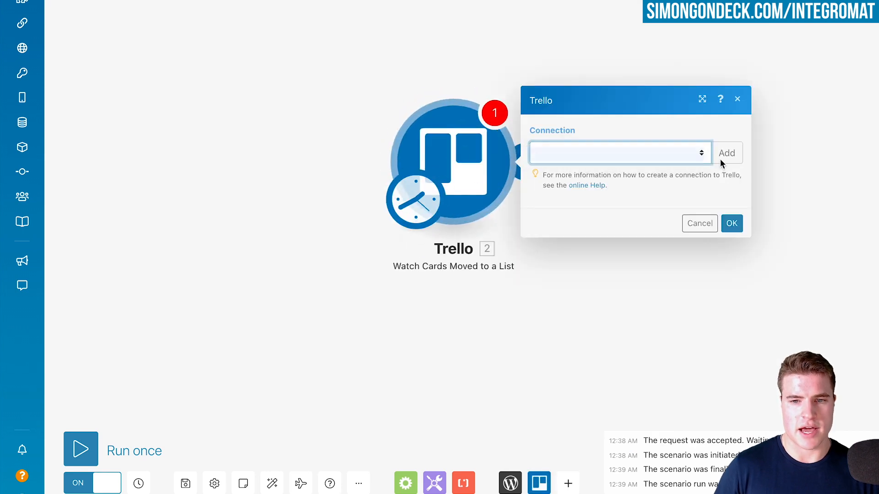
click(731, 155)
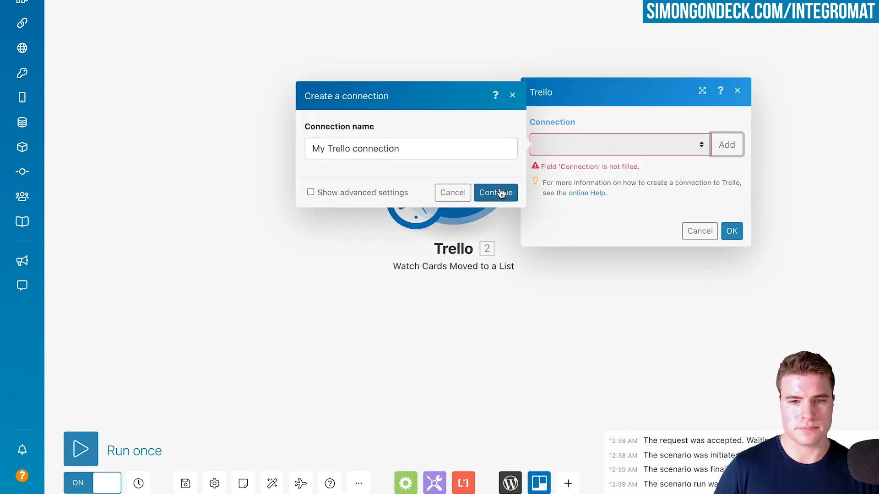
click(501, 192)
drag(517, 1, 580, 0)
scroll(553, 241, down, 8)
scroll(542, 260, down, 1)
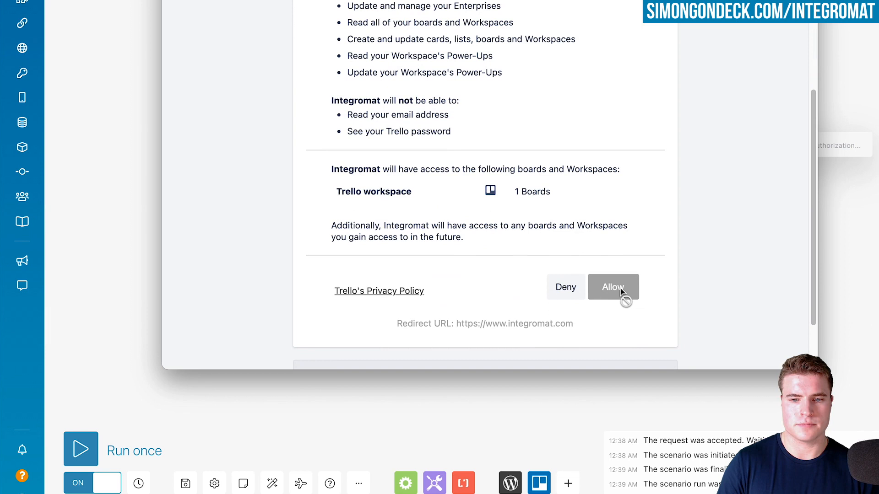
scroll(583, 262, up, 5)
scroll(583, 262, down, 5)
click(622, 270)
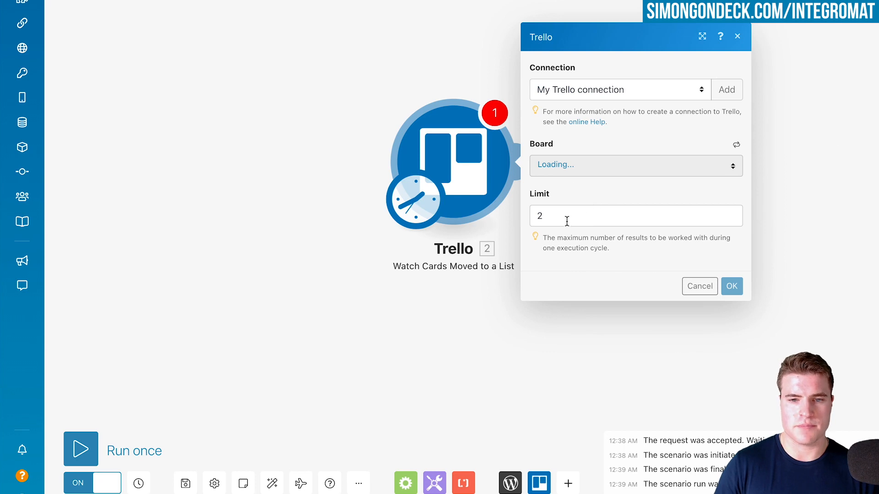
Set the Trello trigger to watch the Released! list on the YouTube videos board with a limit of 1
click(581, 170)
click(594, 186)
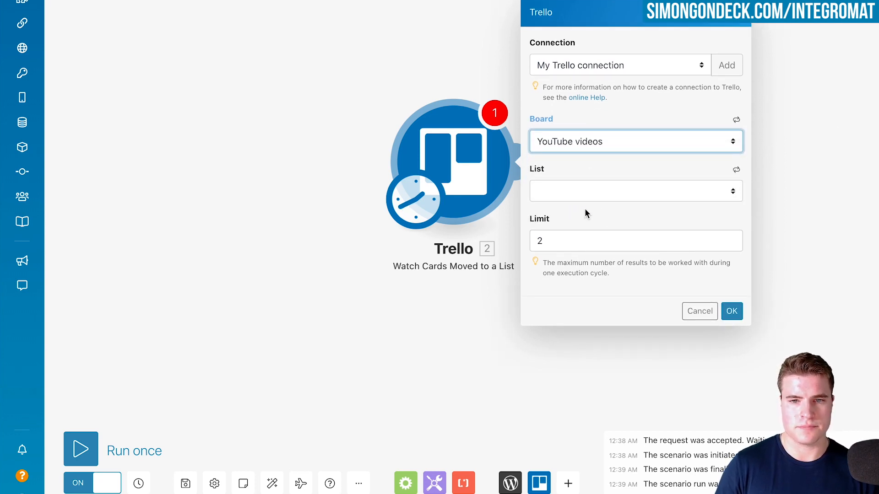
click(578, 199)
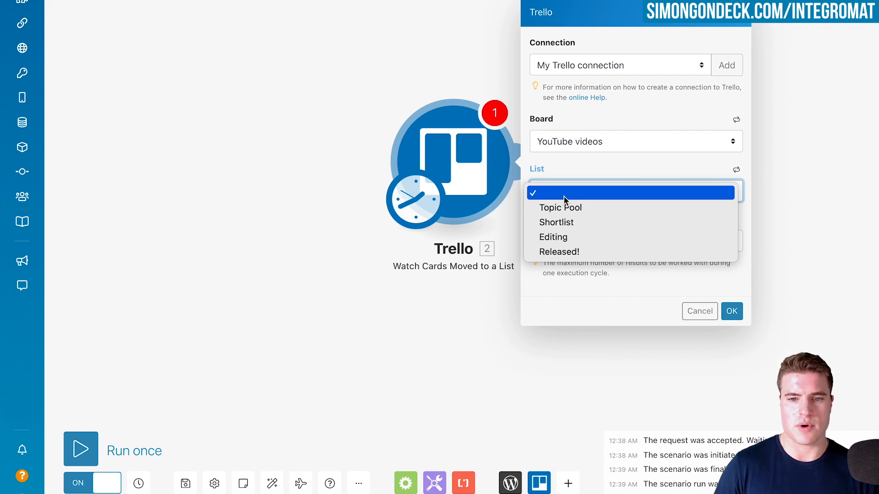
click(603, 253)
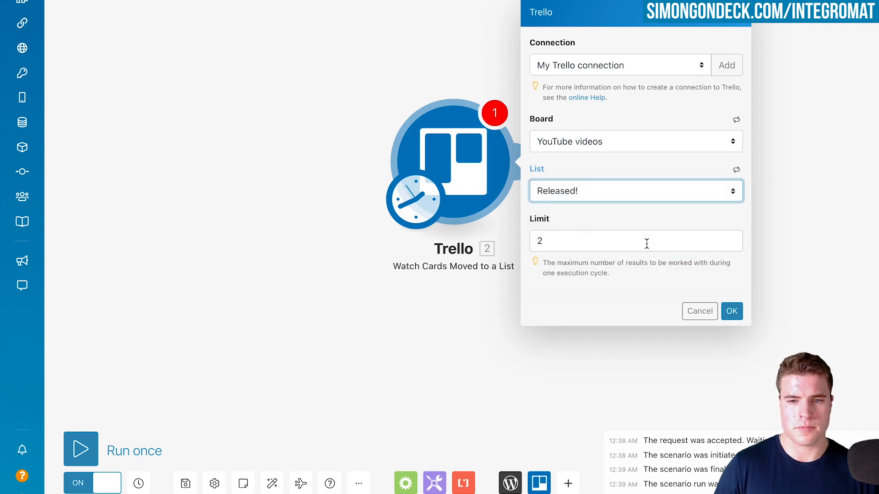
click(601, 239)
text(1)
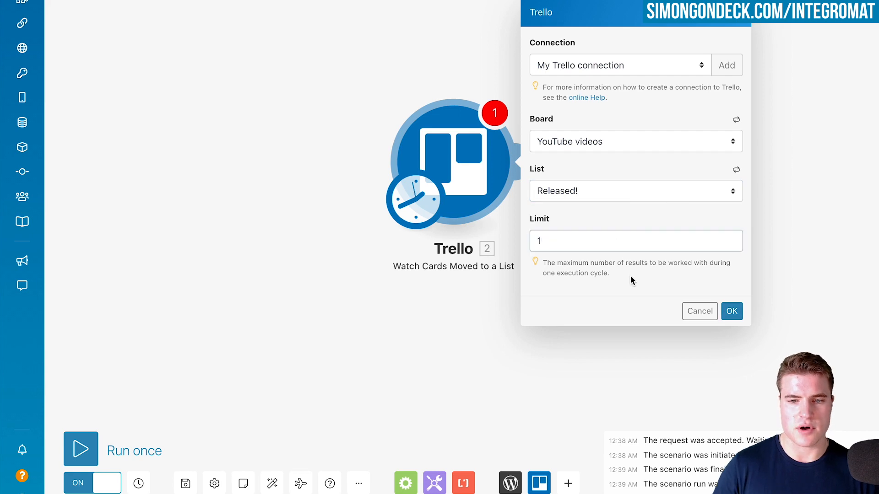
click(731, 312)
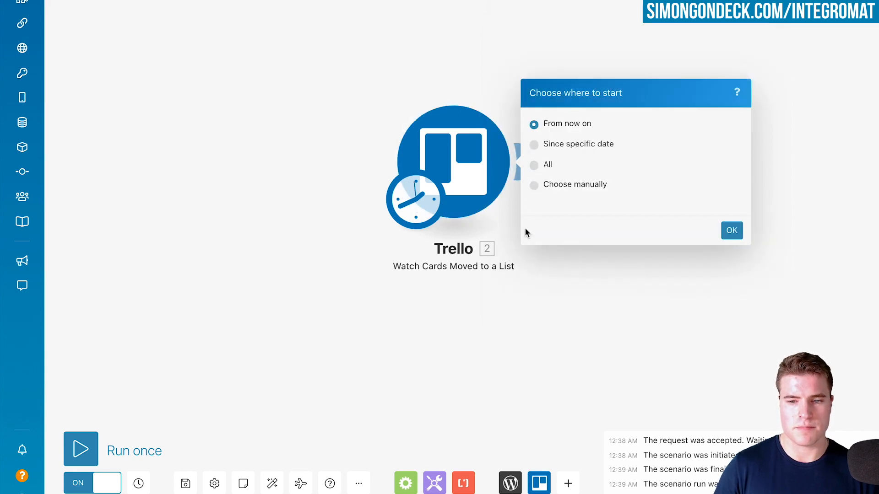
Choose All as the point from which the Trello trigger starts processing cards
click(547, 166)
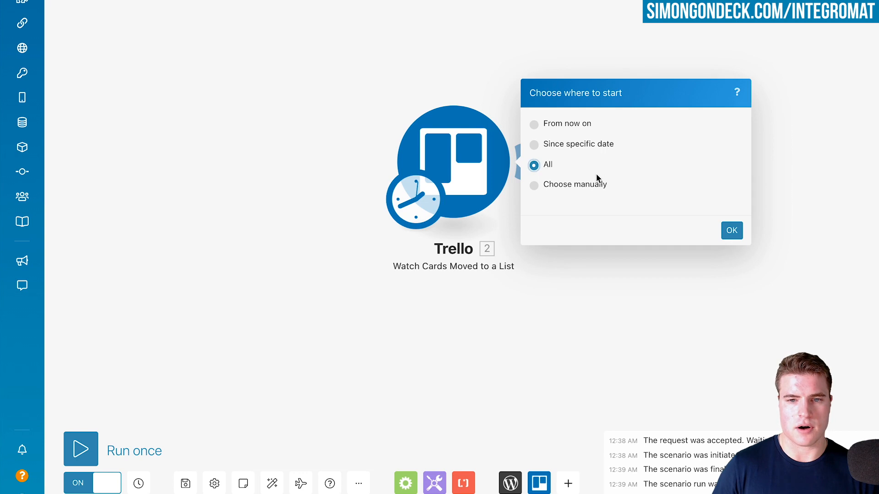
click(554, 126)
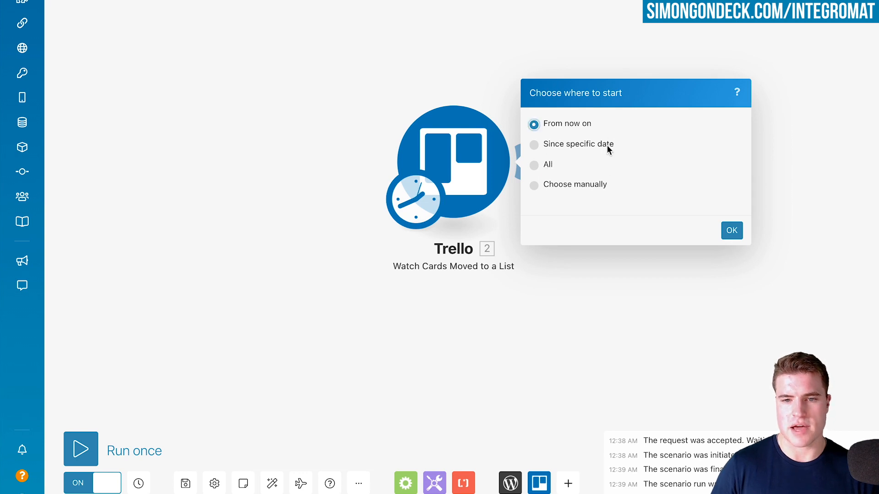
click(543, 166)
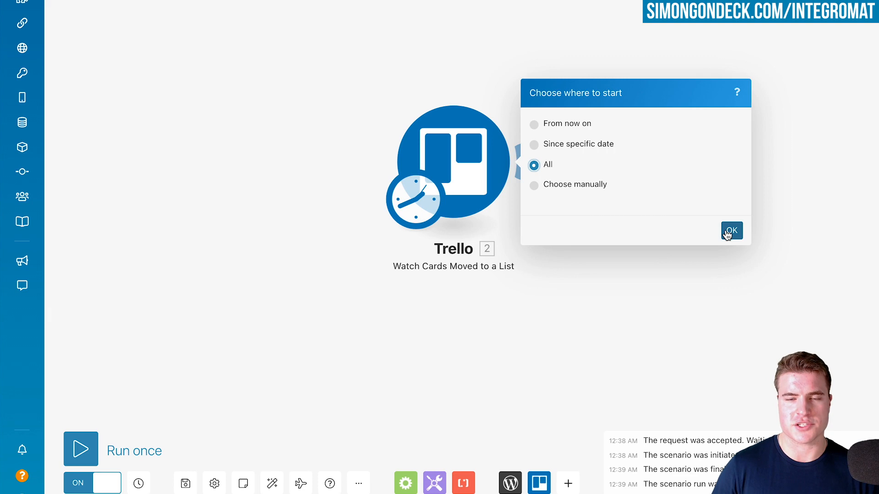
click(731, 232)
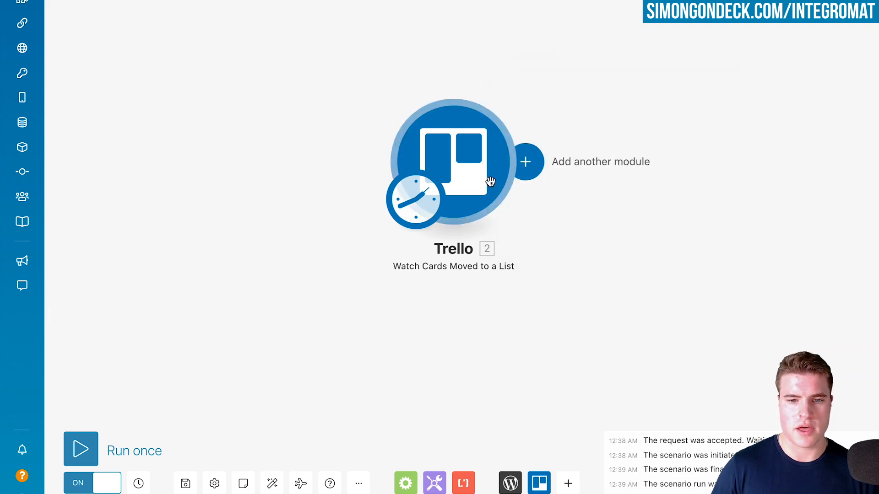
Set the Trello trigger's schedule to run the scenario Once
click(412, 224)
click(505, 104)
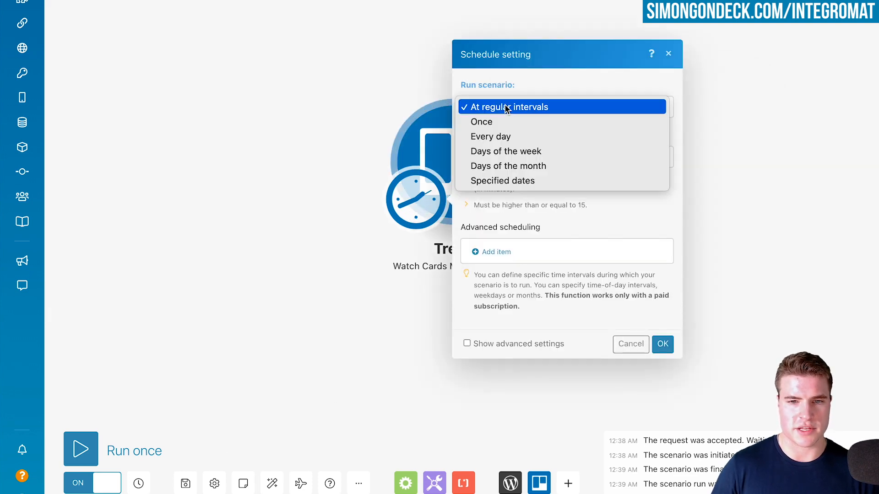
click(501, 128)
click(662, 286)
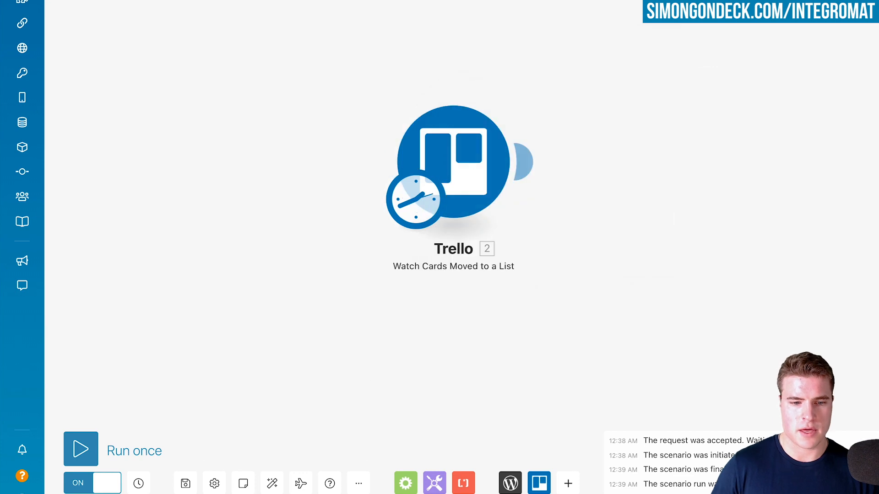
Run the scenario once and examine the card name in the Trello module's output data
click(78, 452)
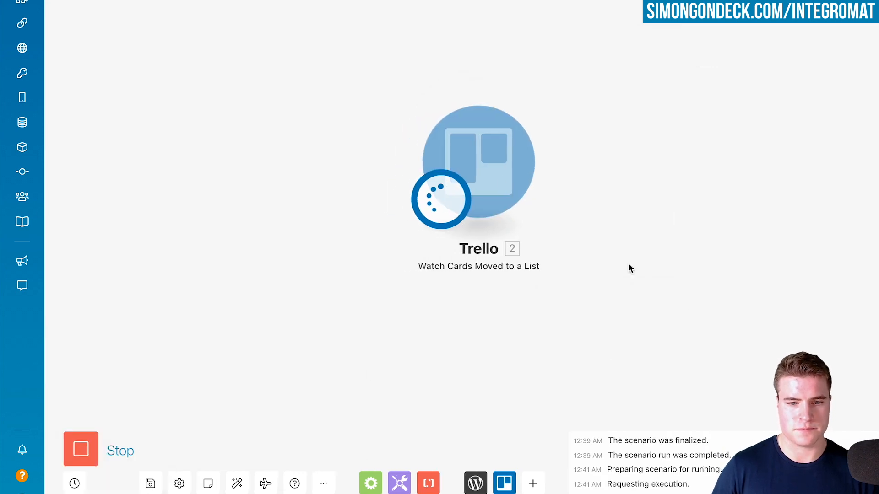
click(552, 91)
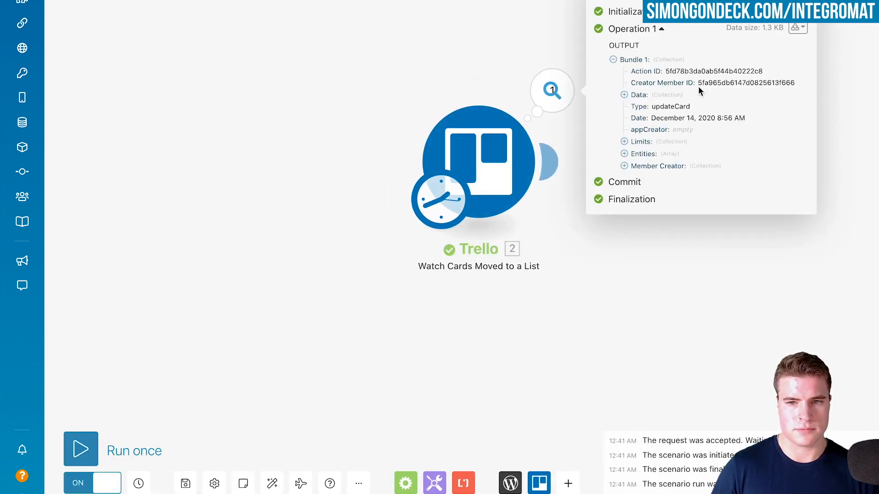
click(638, 96)
click(648, 89)
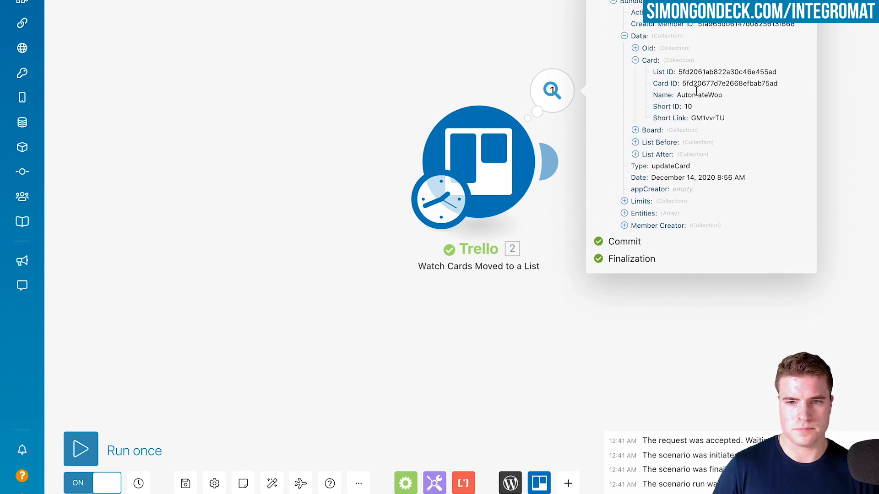
drag(717, 98, 681, 99)
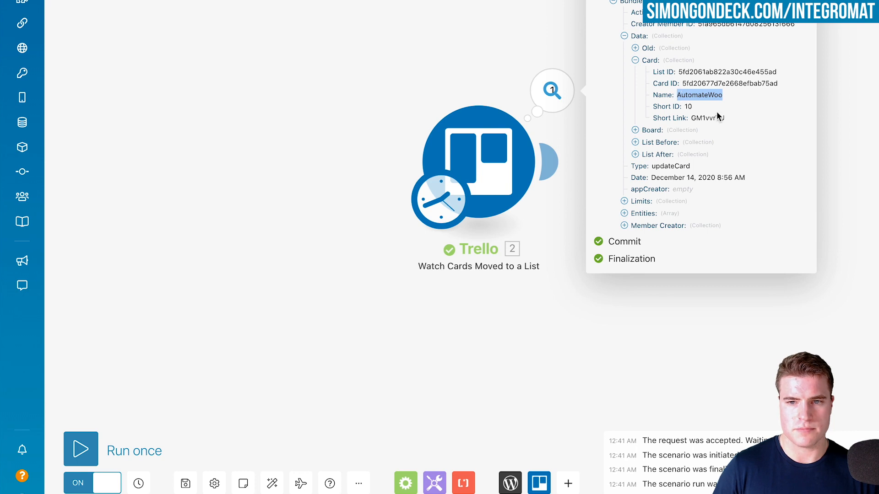
Find the AutomateWoo card in the released list on the Trello board and return to the Integromat scenario
key(super+Tab)
scroll(657, 146, down, 10)
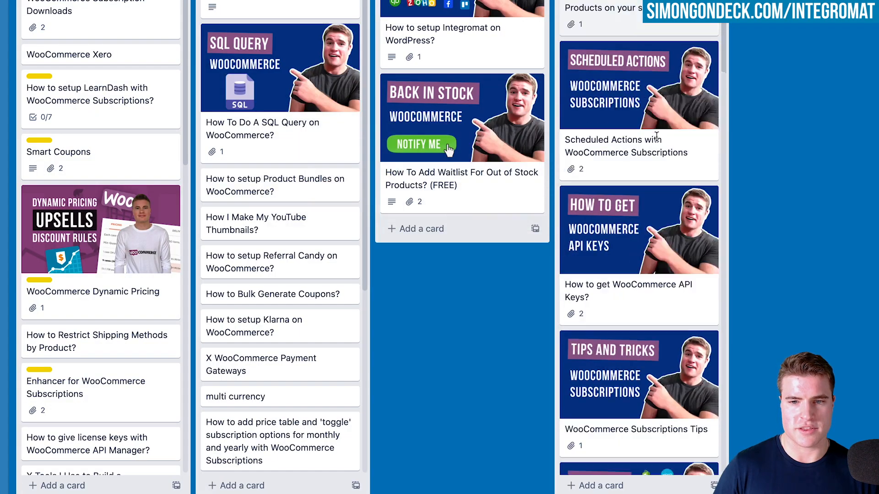
scroll(657, 146, down, 4)
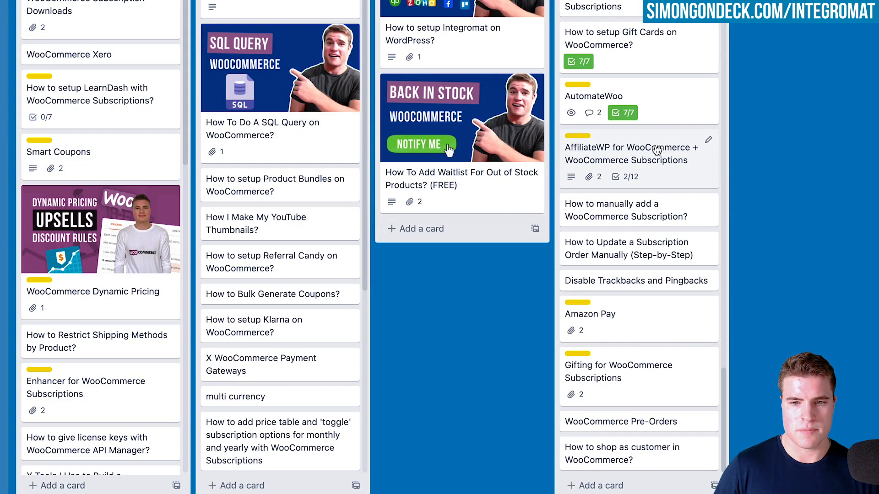
scroll(657, 150, up, 3)
key(super+Tab)
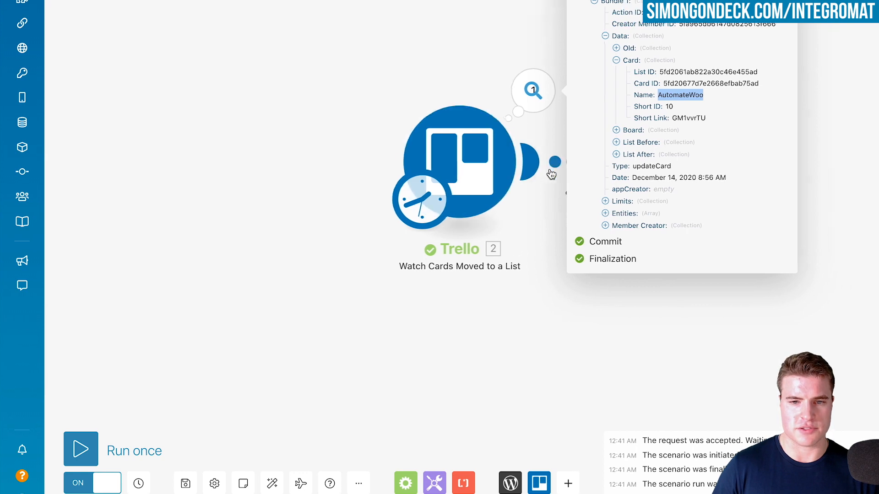
Add Trello's Get a Card module after the Watch Cards Moved to a List trigger
click(551, 165)
click(454, 147)
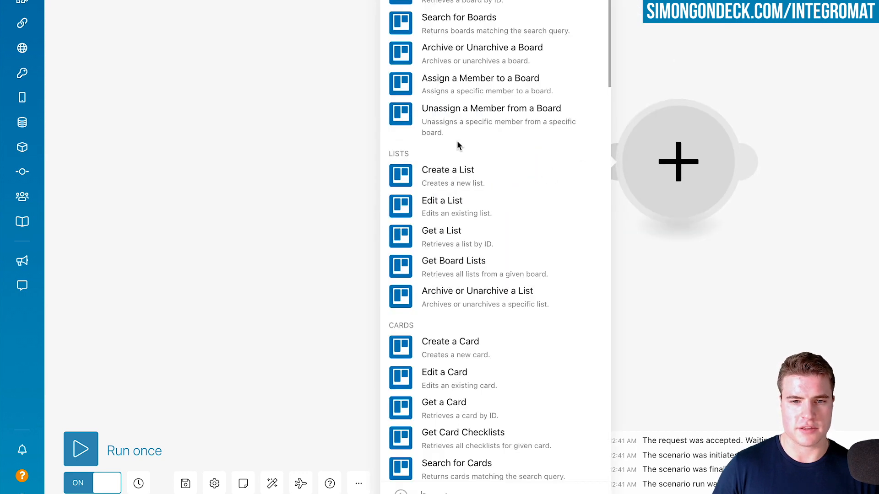
click(491, 407)
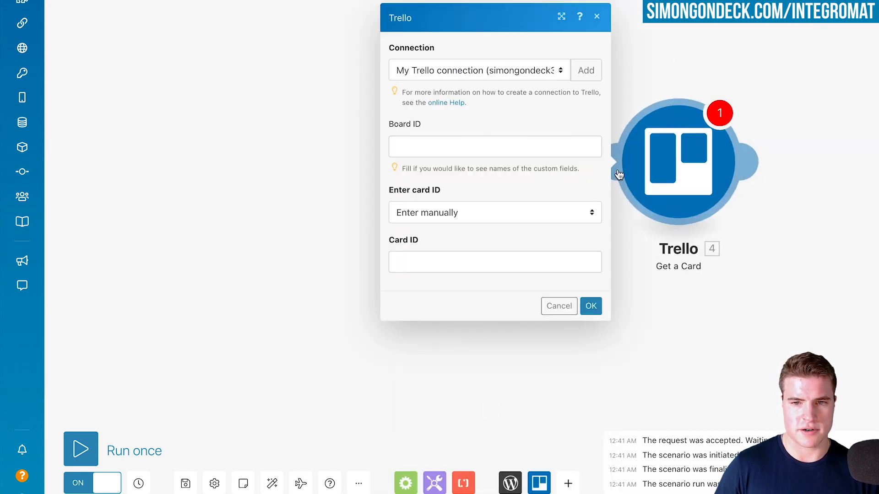
Map the Get a Card module's Card ID and Board ID to the trigger's Card ID and Board ID data, and save it
click(458, 262)
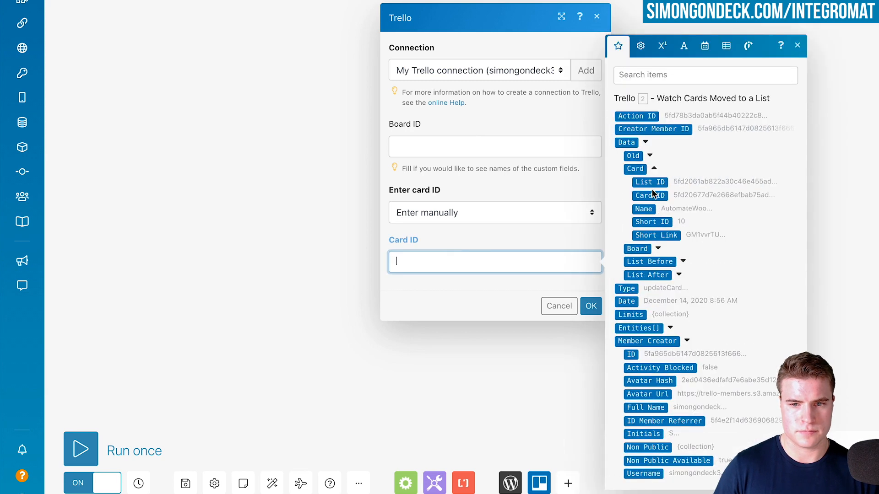
click(653, 194)
click(439, 149)
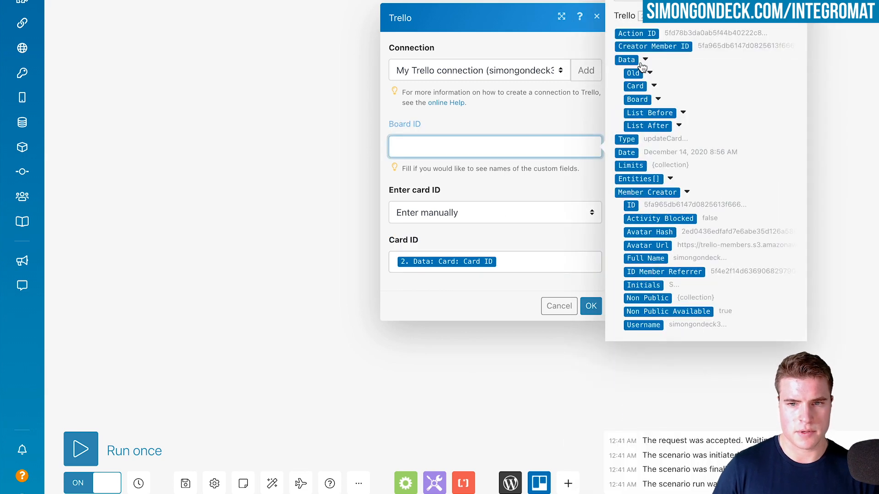
click(658, 99)
click(652, 93)
click(569, 286)
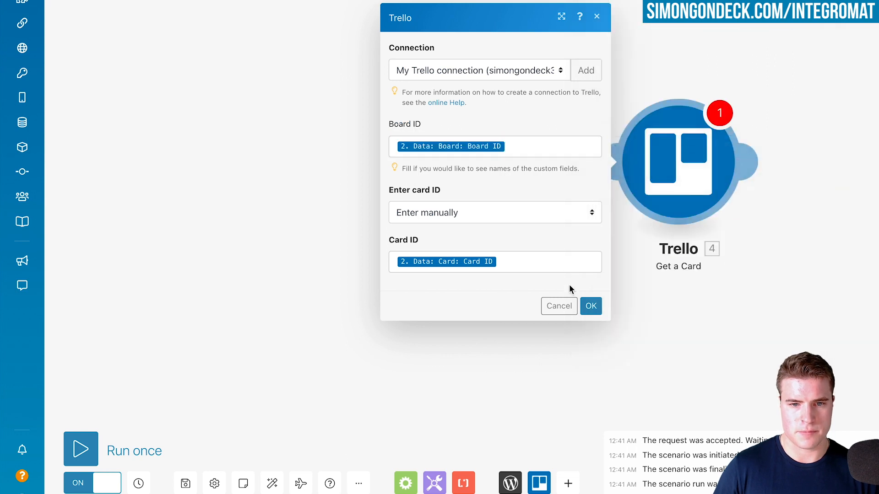
click(590, 306)
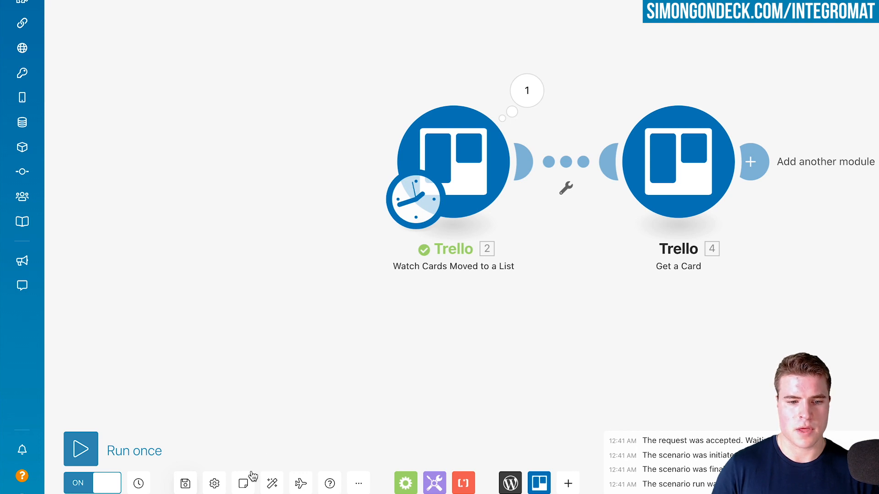
Auto-align the modules and add WordPress's Create a Post module after Get a Card
click(271, 483)
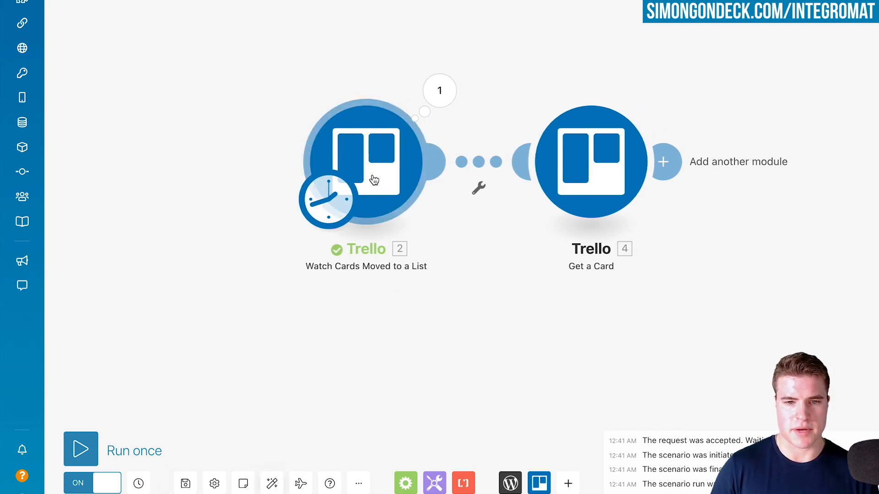
click(666, 161)
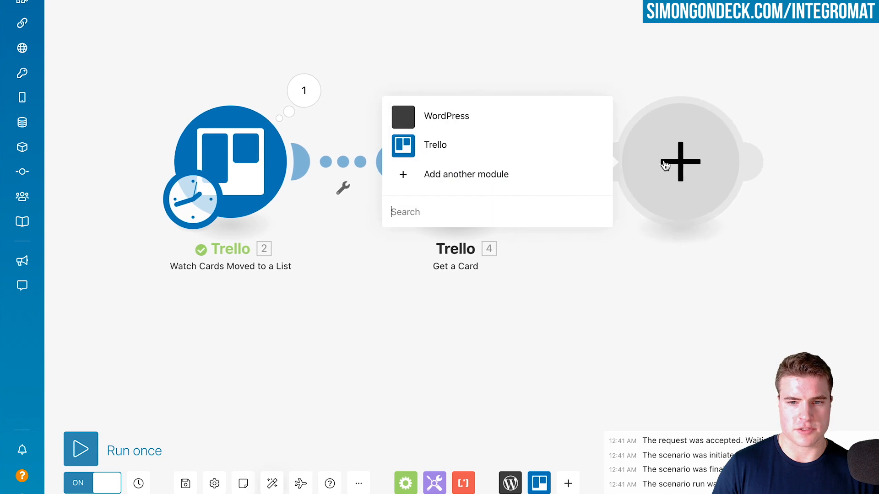
click(490, 120)
click(508, 5)
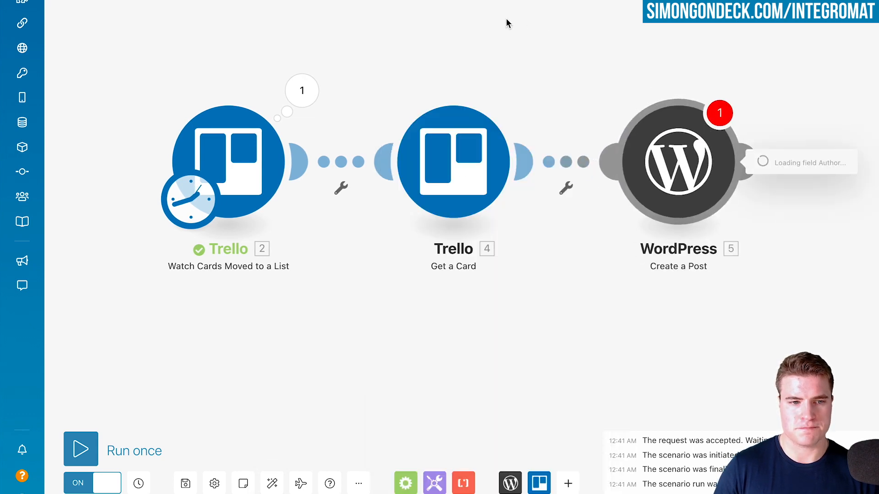
Map the new post's Title to the Get a Card Name and its Content to the card's Description
click(431, 39)
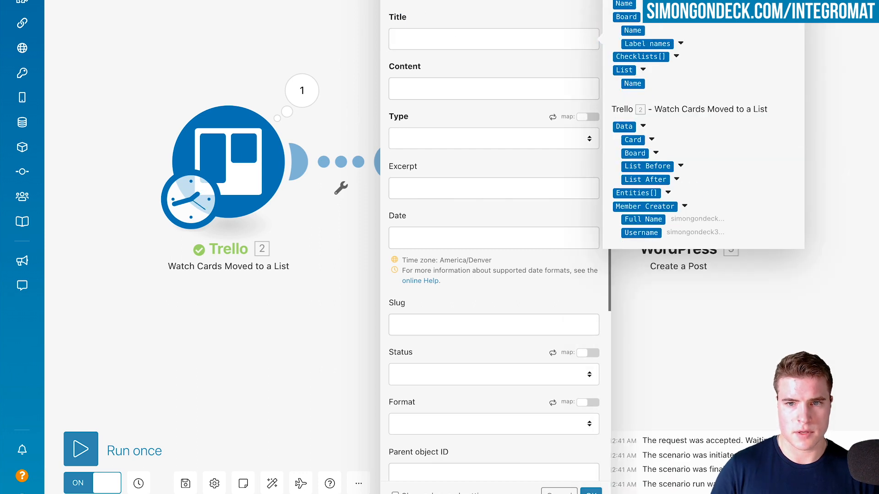
drag(623, 4, 539, 37)
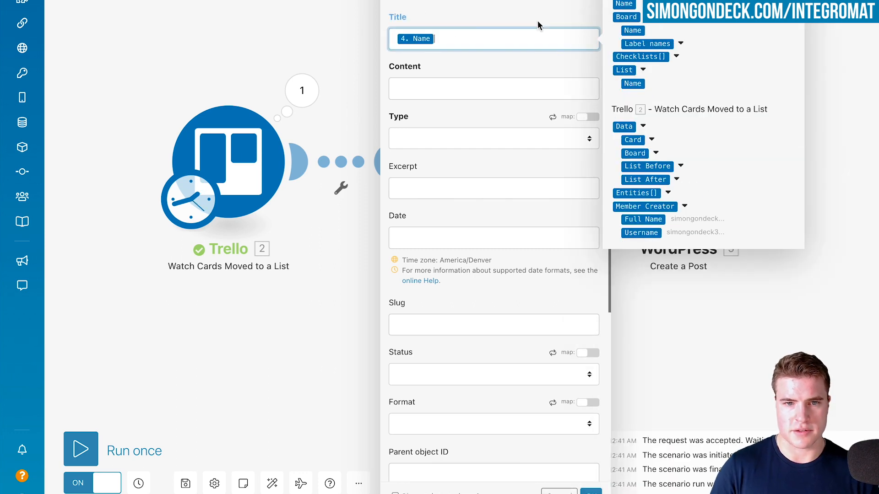
click(461, 88)
text(des)
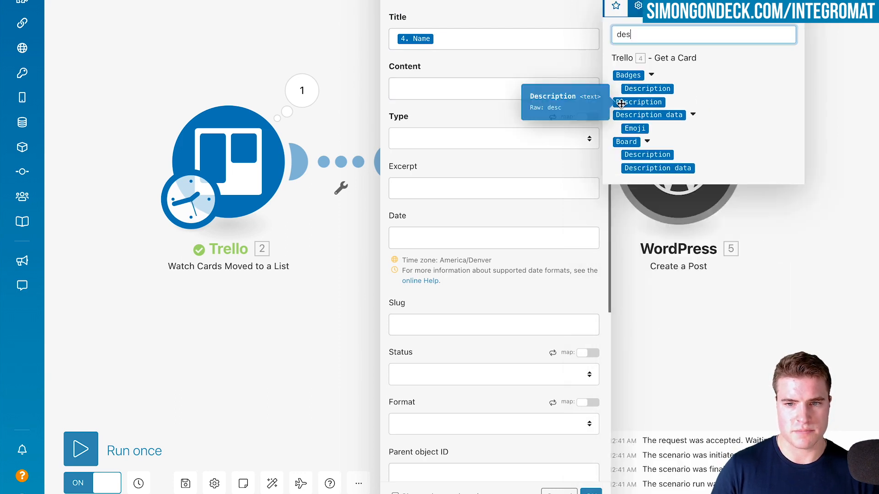
drag(622, 102, 547, 95)
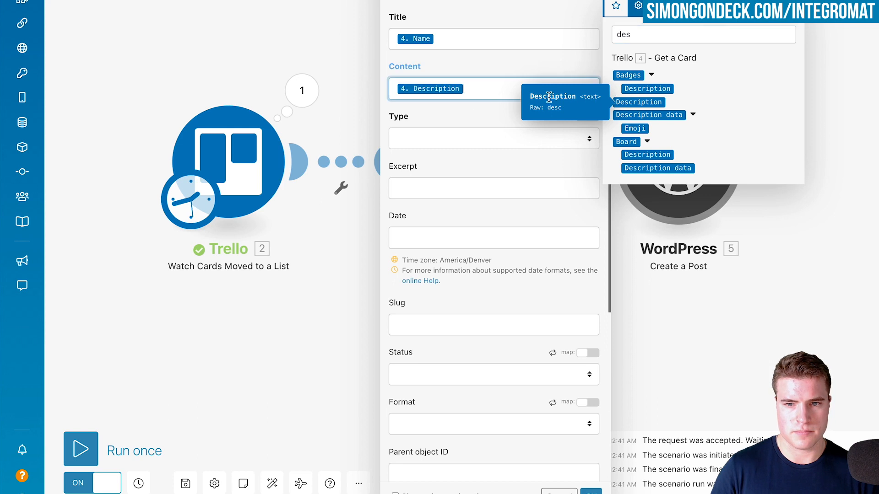
Set the new post's Type to Posts, Status to Draft and Format to Standard
click(456, 139)
click(464, 159)
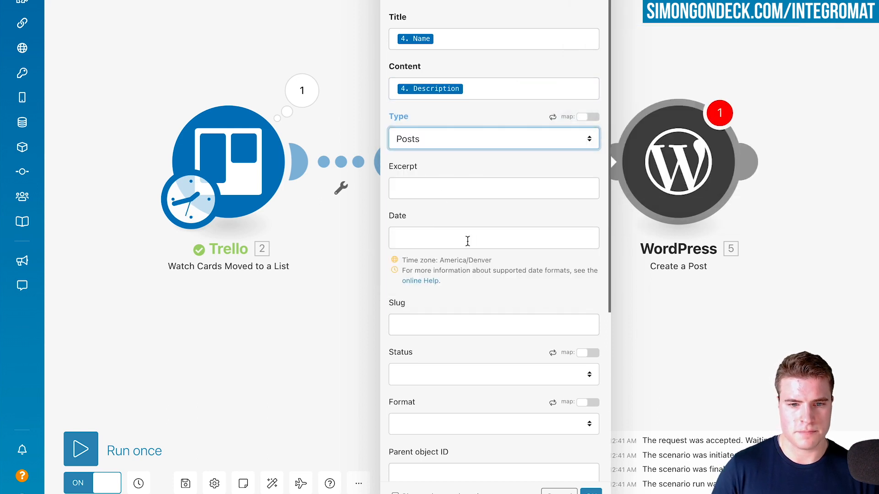
scroll(467, 241, down, 4)
click(460, 211)
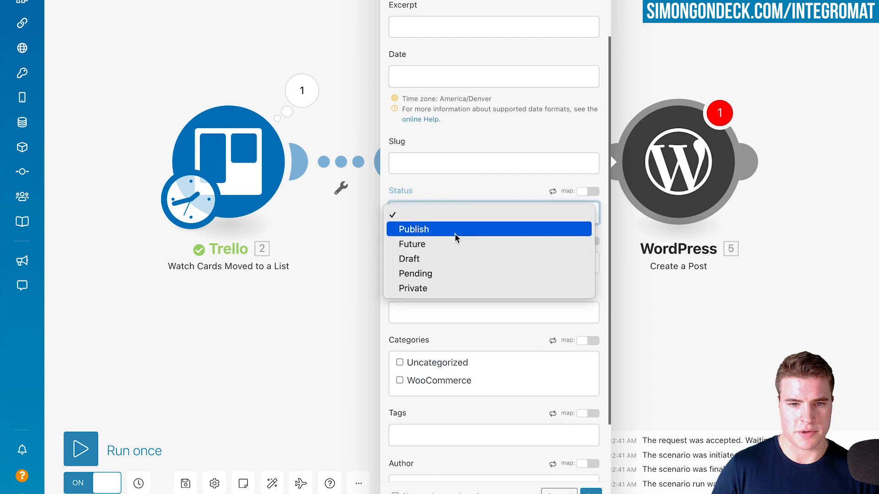
click(452, 258)
scroll(455, 206, down, 2)
click(456, 181)
click(451, 188)
click(451, 183)
click(447, 198)
Assign the post to the WooCommerce category, choose the site owner as Author, and save the Create a Post module
click(447, 300)
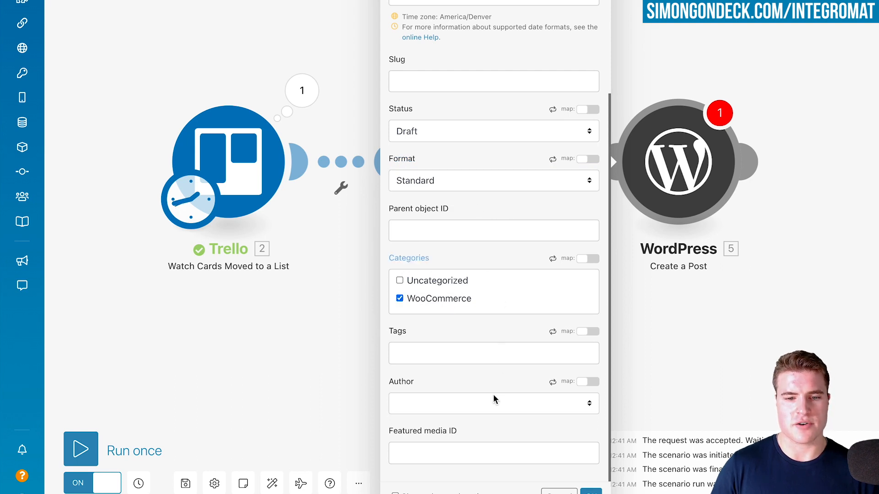
click(494, 411)
click(492, 418)
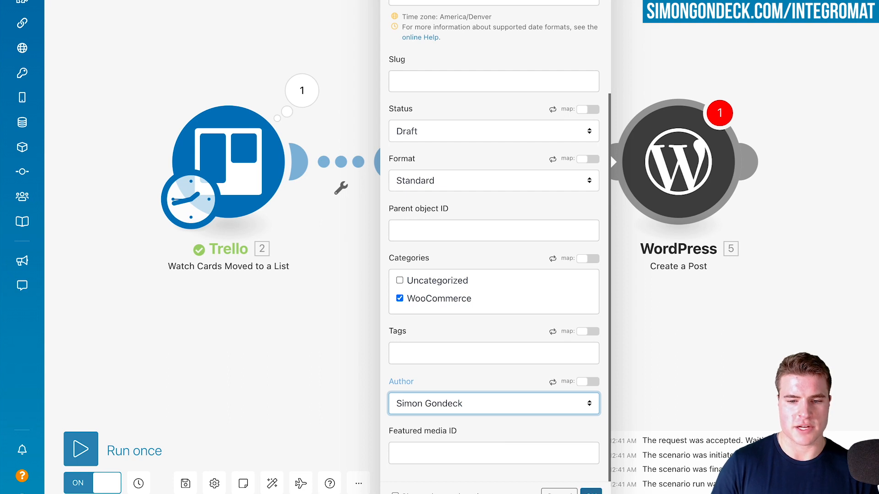
click(591, 492)
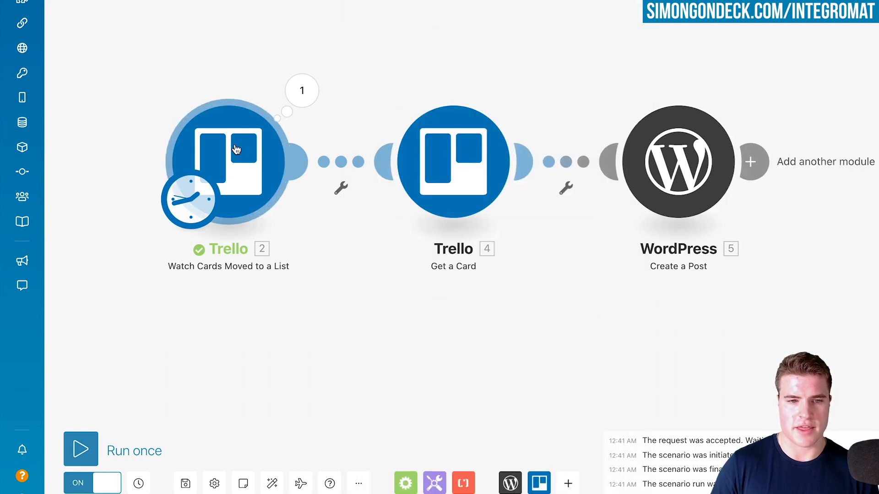
Replace the trigger by deleting the first Trello module and adding a fresh Watch Cards Moved to a List module
click(258, 159)
click(299, 315)
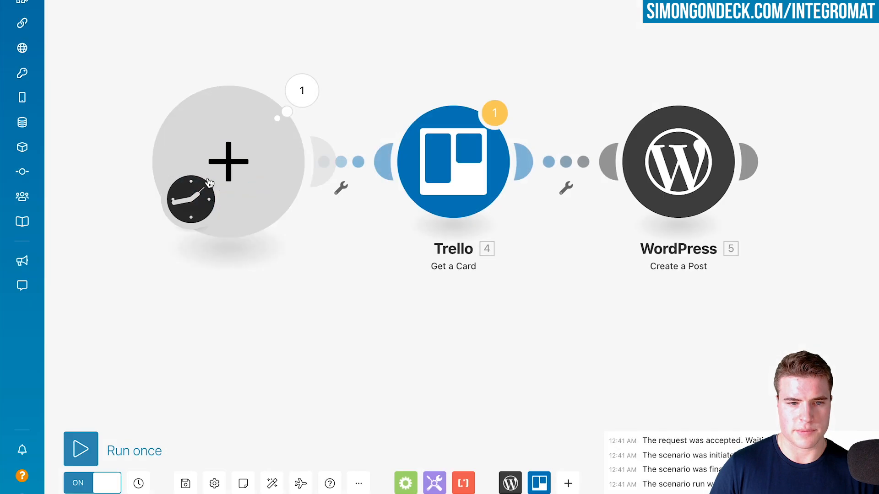
click(226, 146)
click(339, 146)
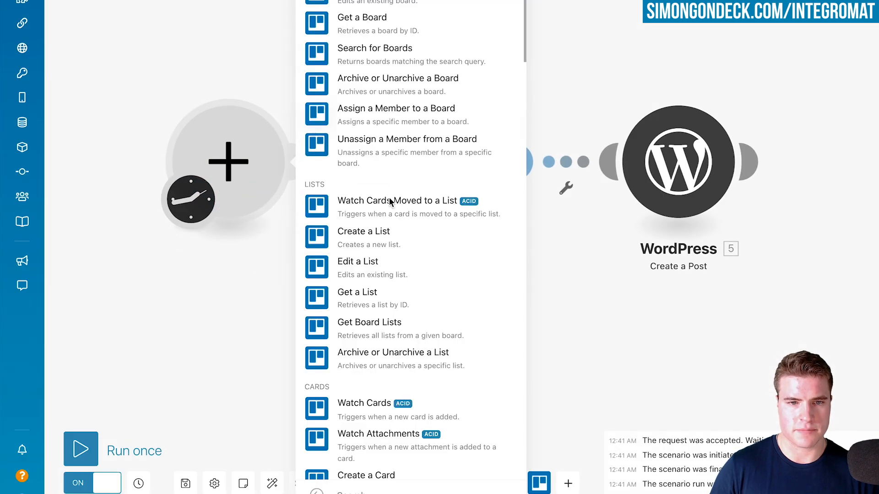
click(344, 209)
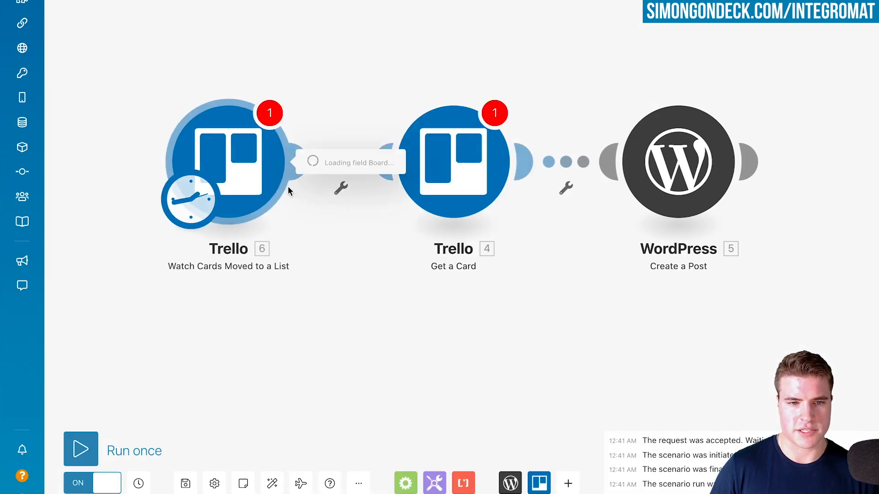
Configure the trigger for the YouTube videos board, the Released! list and a limit of 1, starting from now on
click(344, 166)
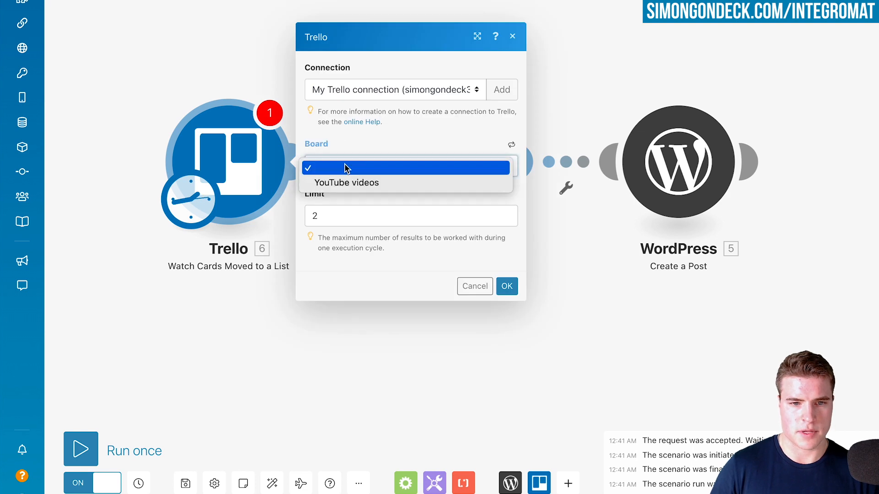
click(353, 181)
click(361, 240)
key(BackSpace)
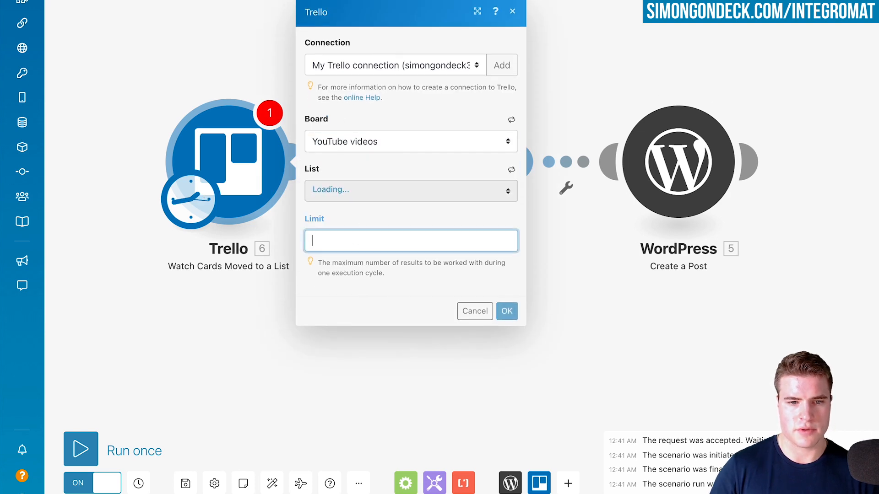
text(1)
click(383, 199)
click(385, 252)
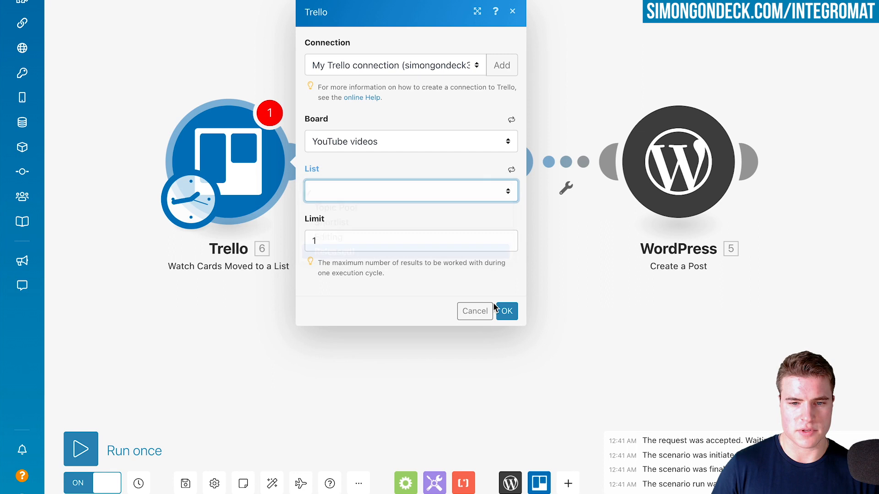
click(505, 311)
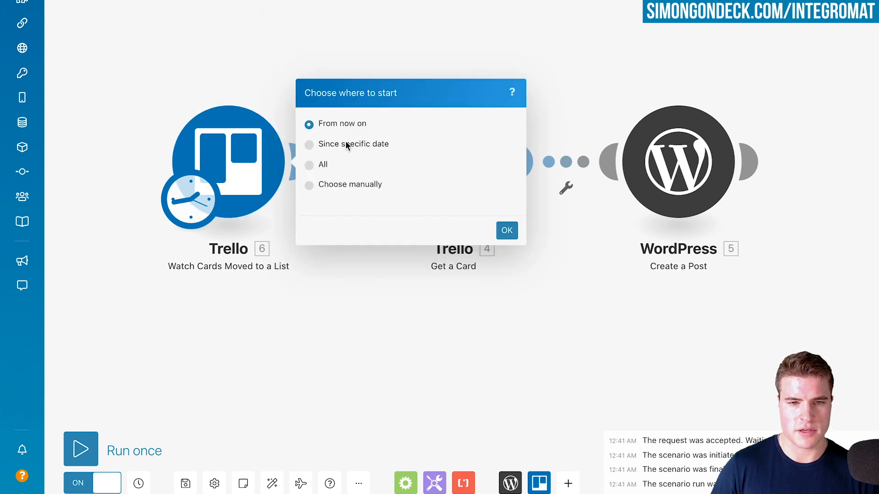
click(506, 232)
Remap the Get a Card module's Board ID and Card ID to the new trigger's Board ID and Card ID, and save it
click(445, 173)
click(624, 150)
key(BackSpace)
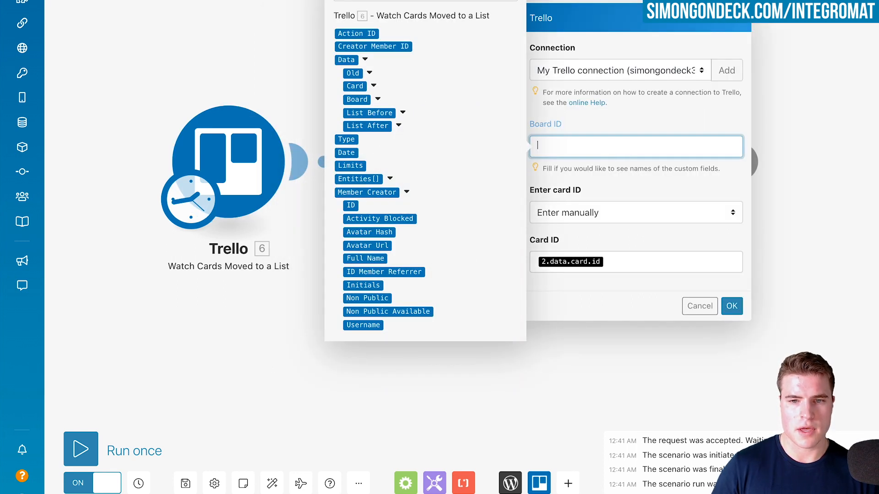
click(376, 96)
click(376, 93)
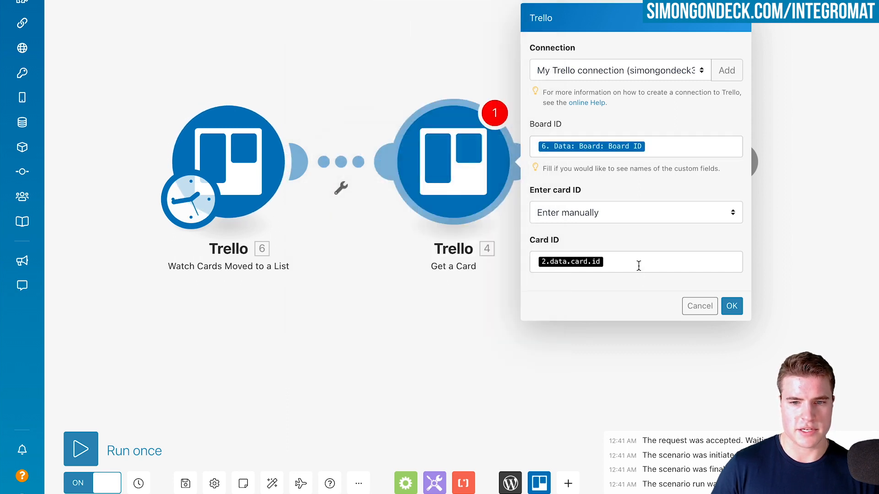
click(638, 262)
key(BackSpace)
click(373, 194)
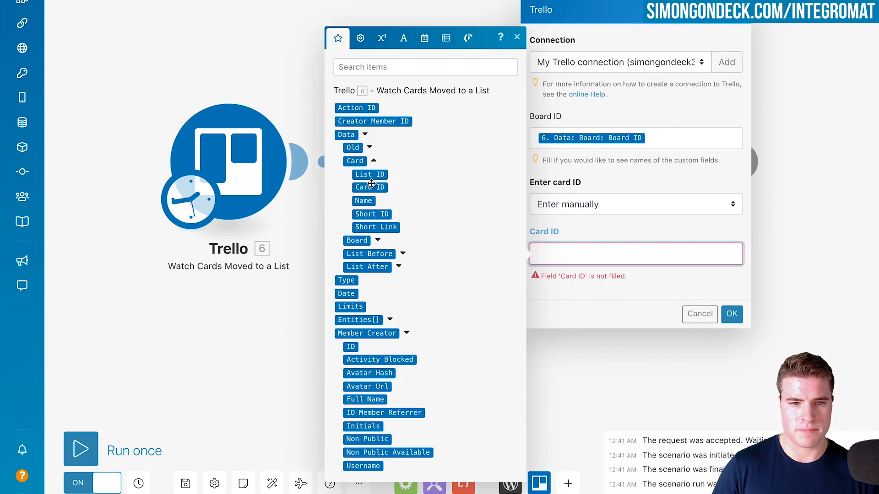
click(370, 188)
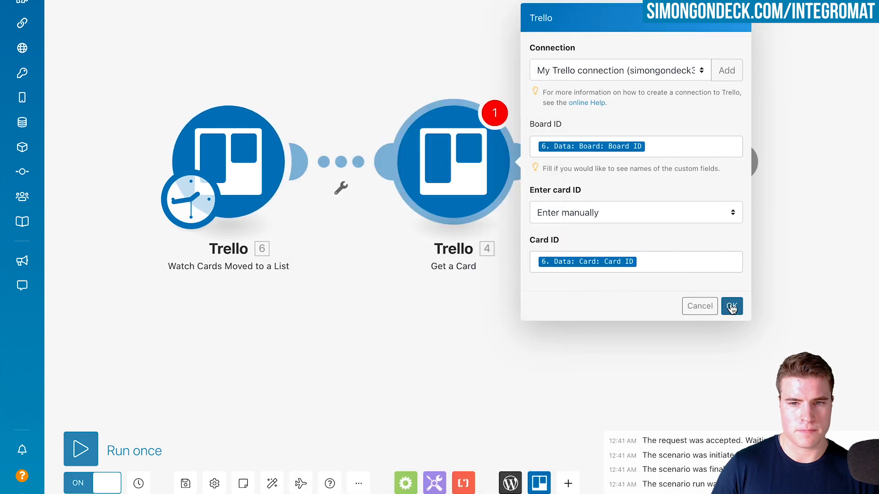
click(731, 314)
Save the scenario, dismiss the dialog, and confirm the trigger's schedule setting
click(187, 484)
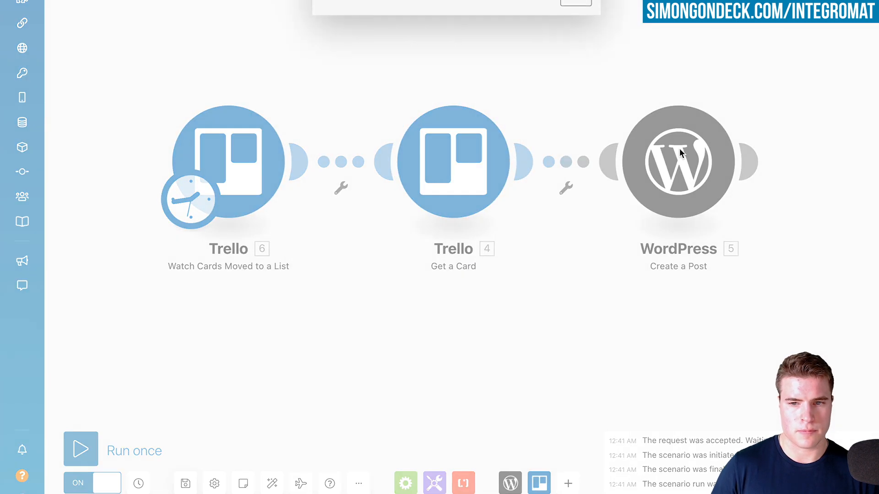
click(587, 5)
click(190, 199)
click(259, 108)
click(260, 122)
click(435, 287)
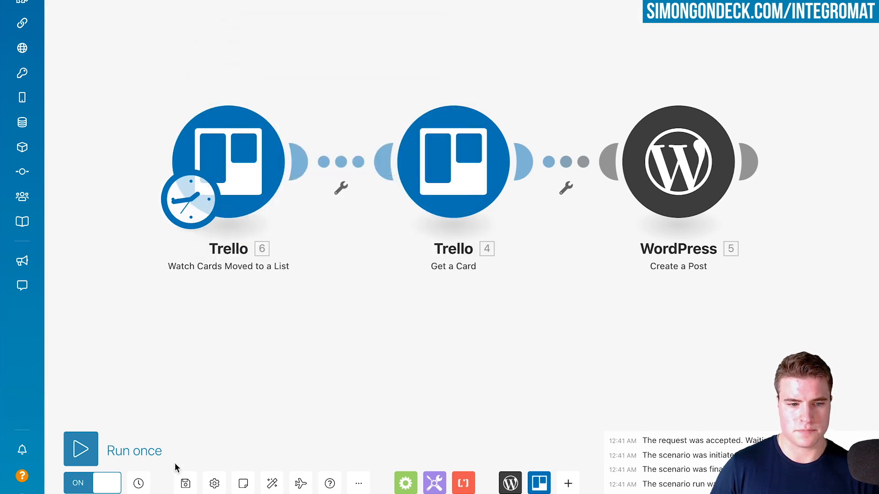
Review the Create a Post module's field mappings and options, and save it
click(696, 165)
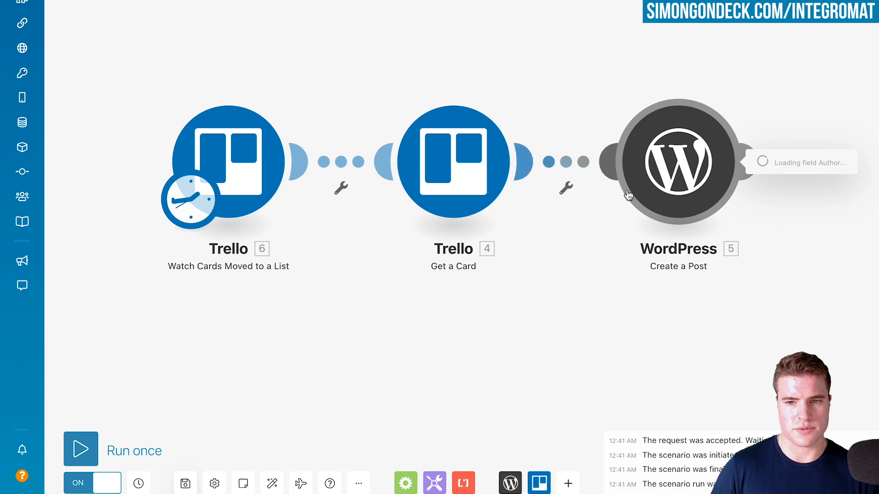
scroll(551, 157, down, 5)
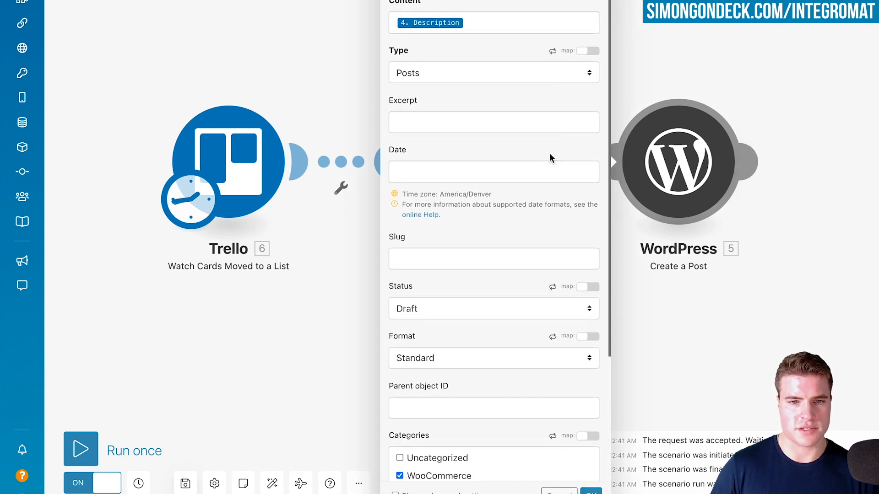
click(591, 492)
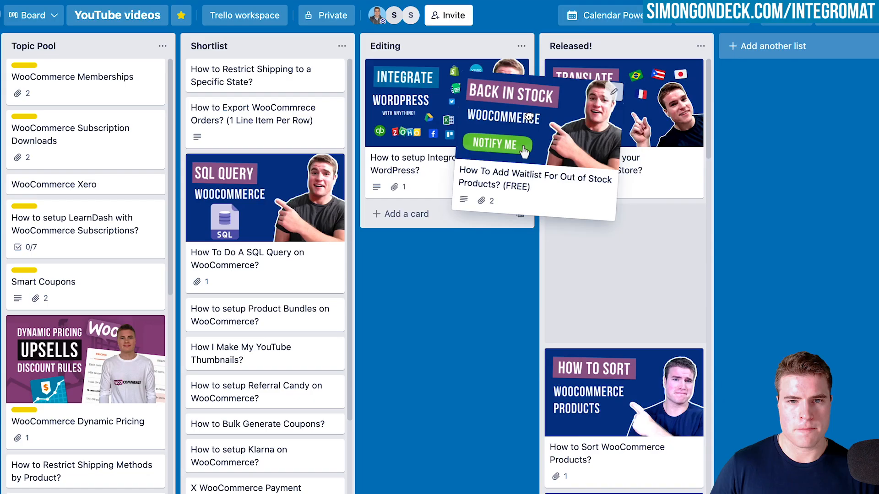
In Trello, move the "How To Add Waitlist For Out of Stock Products? (FREE)" card to Released!, and run the Integromat scenario once
drag(534, 89, 632, 79)
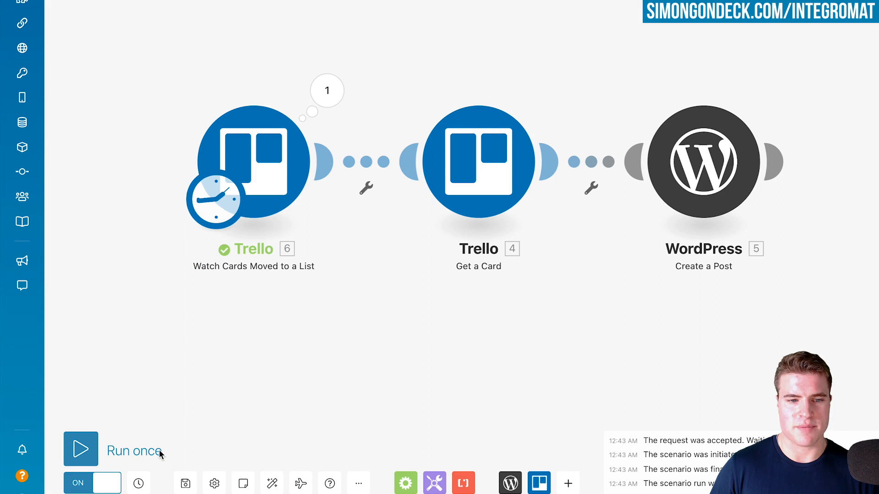
click(81, 449)
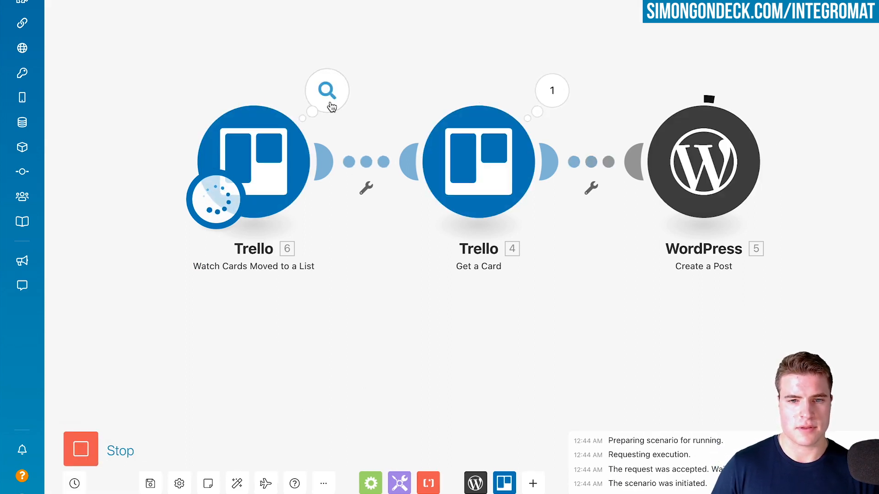
Examine the trigger's output bundle, expanding its card data to check the card's Name
click(329, 96)
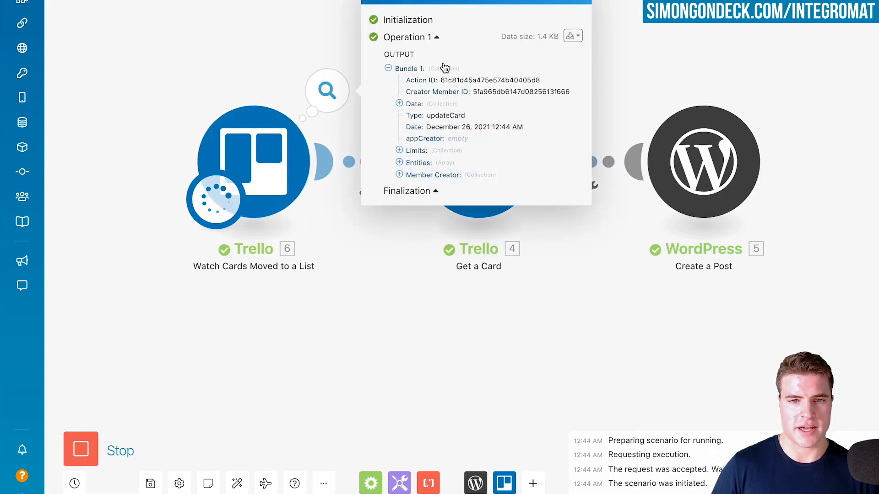
click(416, 104)
click(421, 88)
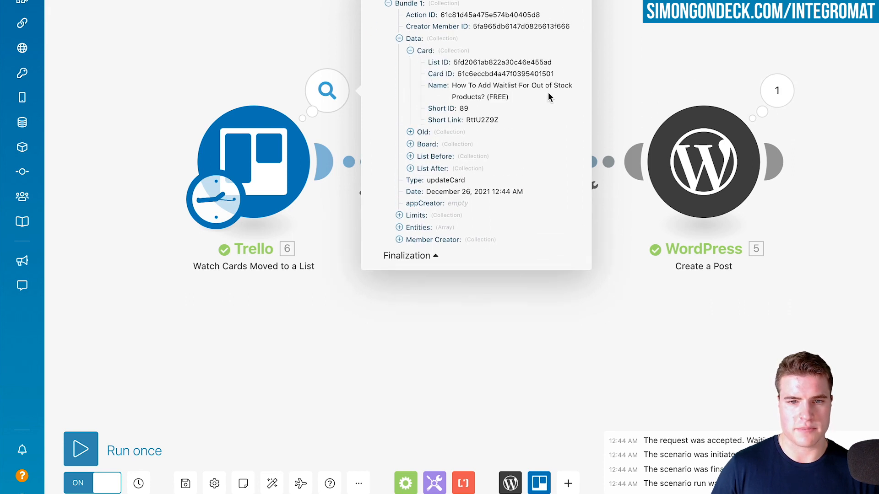
drag(514, 96, 451, 93)
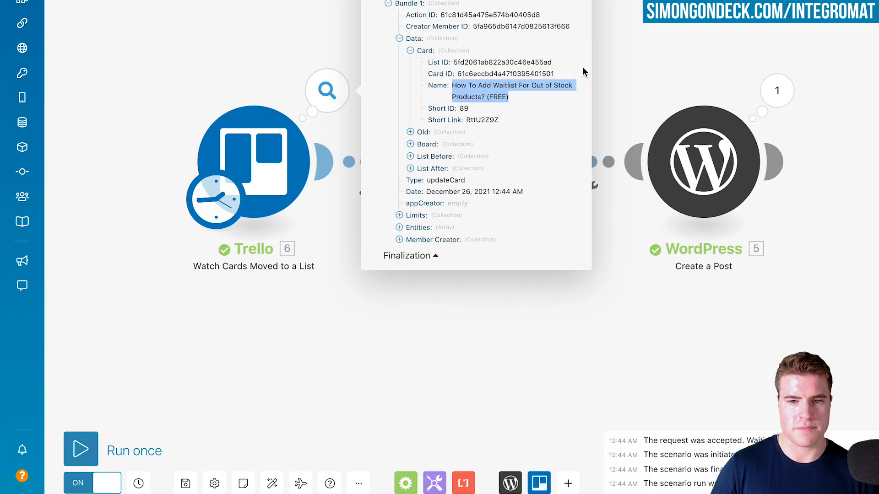
click(618, 83)
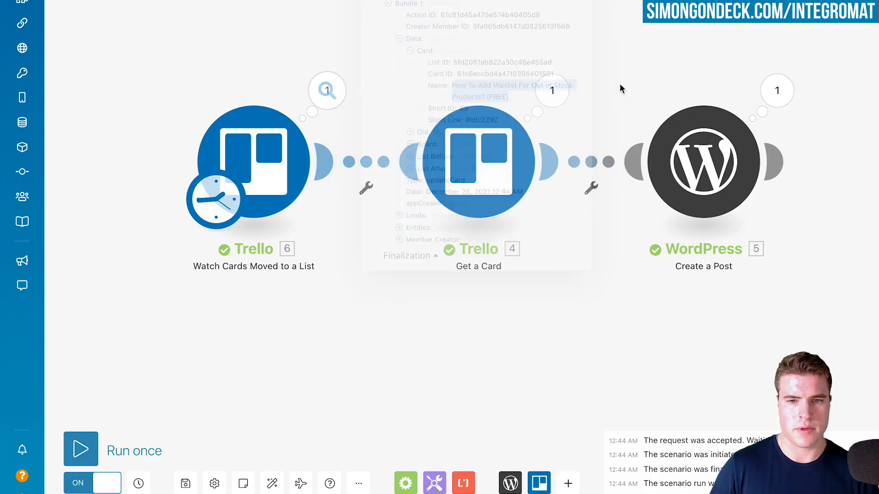
Compare the waitlist card's description in Trello with the Title and Content the Create a Post module received
click(551, 90)
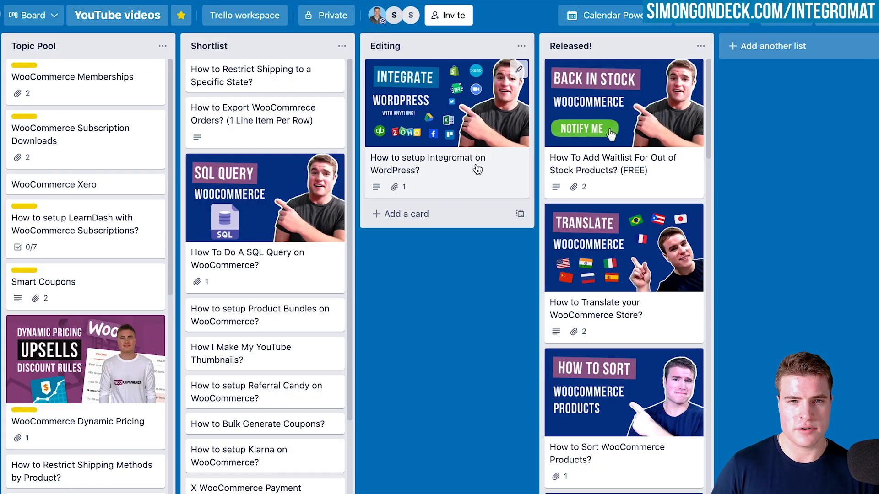
click(622, 126)
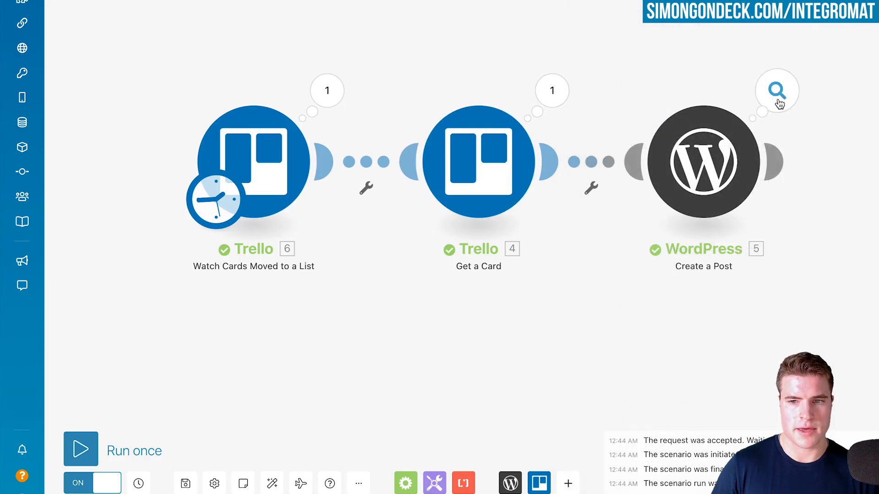
click(777, 101)
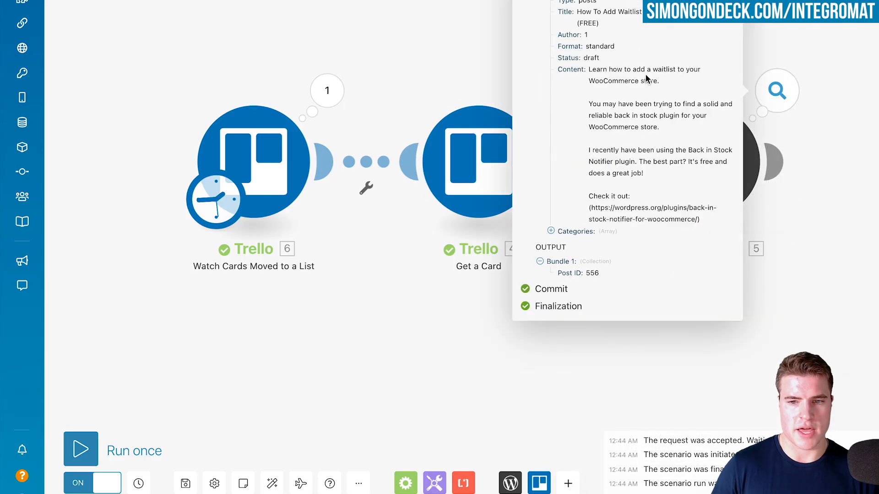
drag(590, 68, 703, 222)
drag(599, 24, 577, 12)
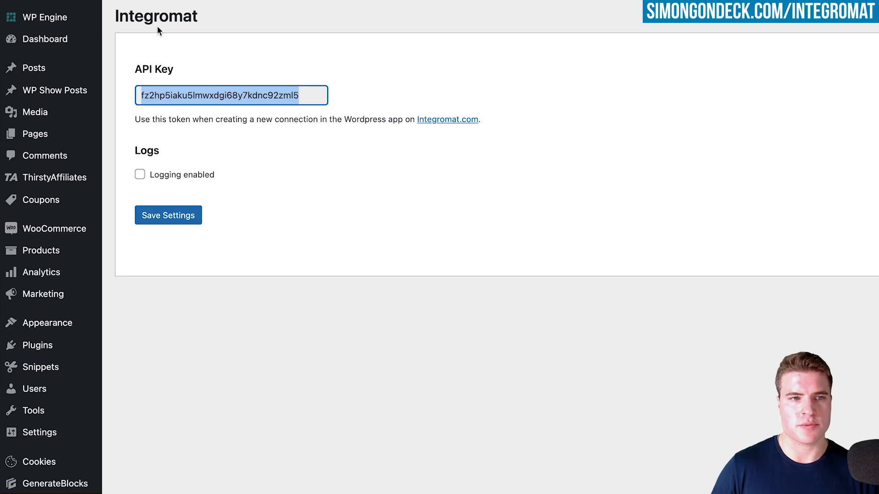
Preview the new waitlist draft from the WordPress posts list, and close the Create a Post run details in Integromat
click(83, 71)
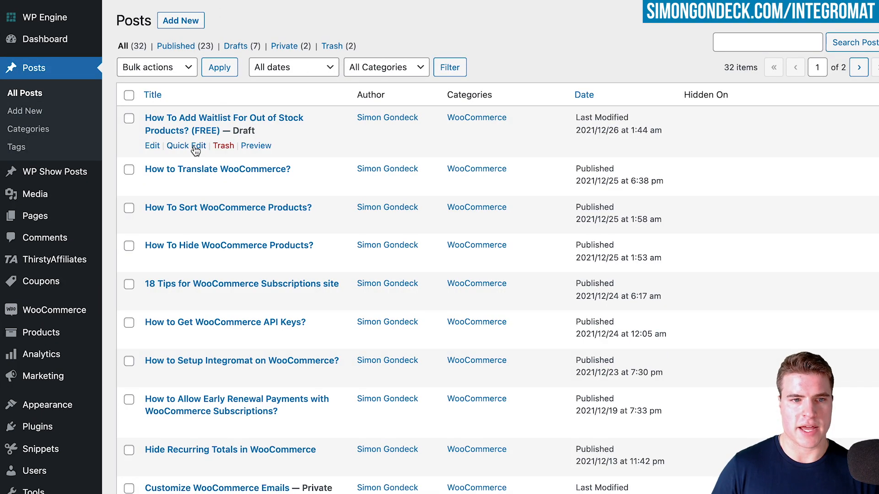
click(251, 151)
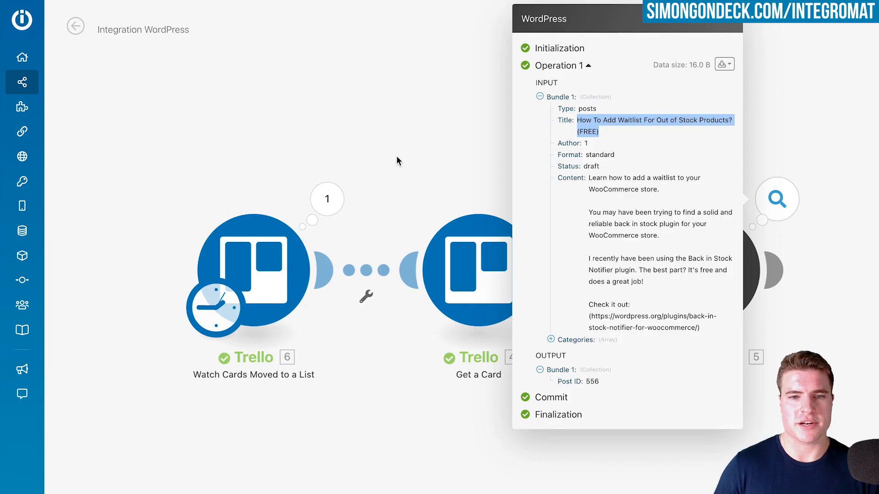
click(420, 151)
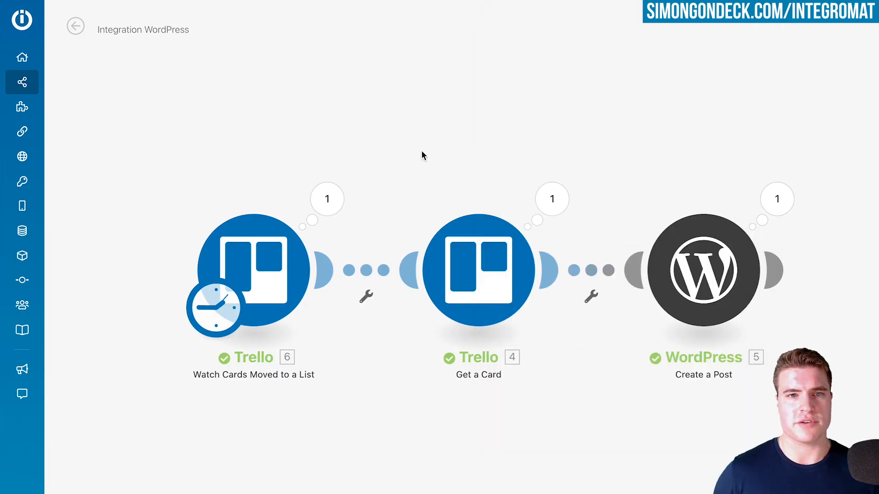